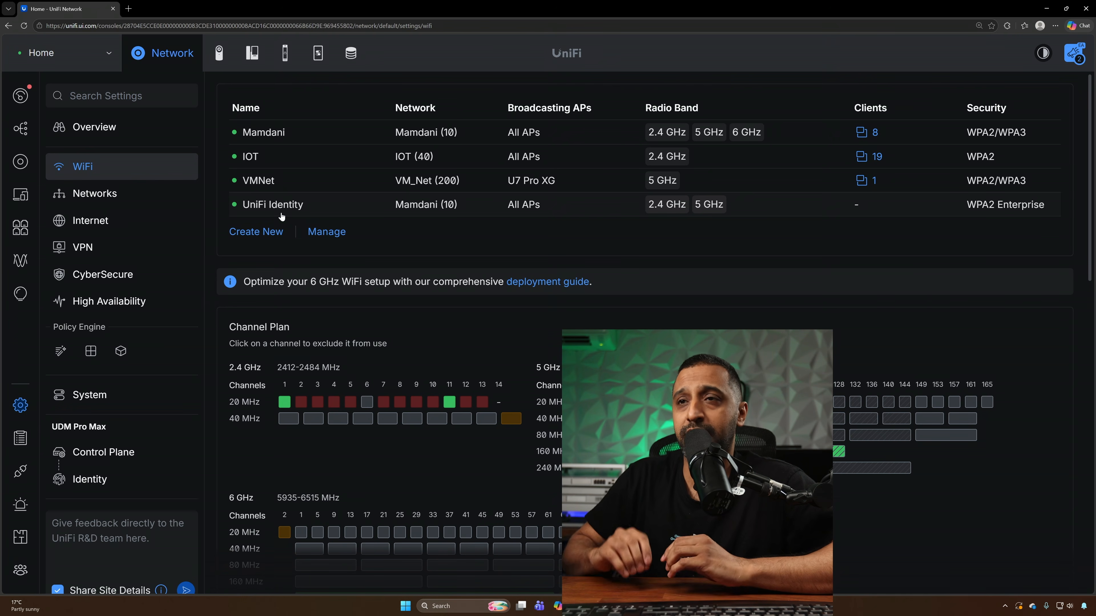
Step: Open the UniFi Identity WiFi network and review its radio band, WPA2 Enterprise security and remaining advanced settings
{"action": "left_click", "coordinate": [371, 200]}
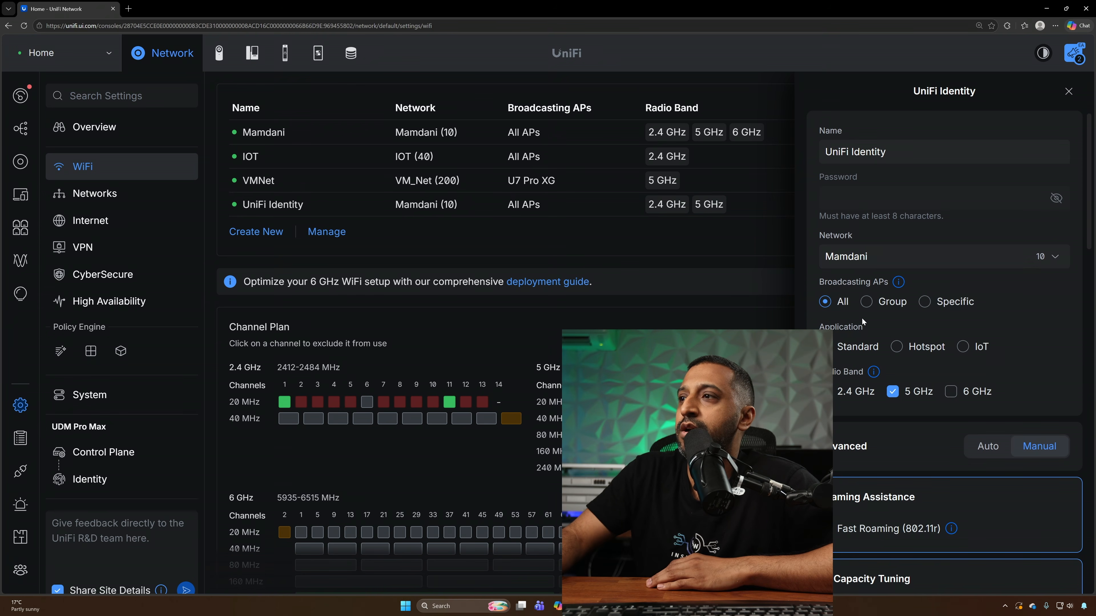
{"action": "scroll", "coordinate": [886, 294], "scroll_direction": "down", "scroll_amount": 3}
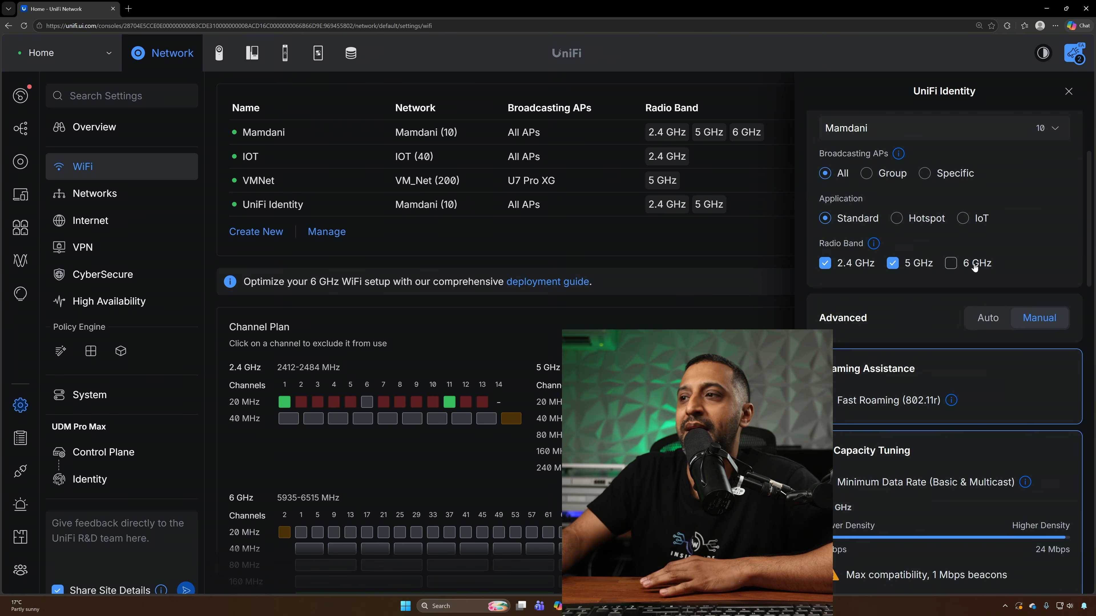
{"action": "scroll", "coordinate": [974, 267], "scroll_direction": "down", "scroll_amount": 10}
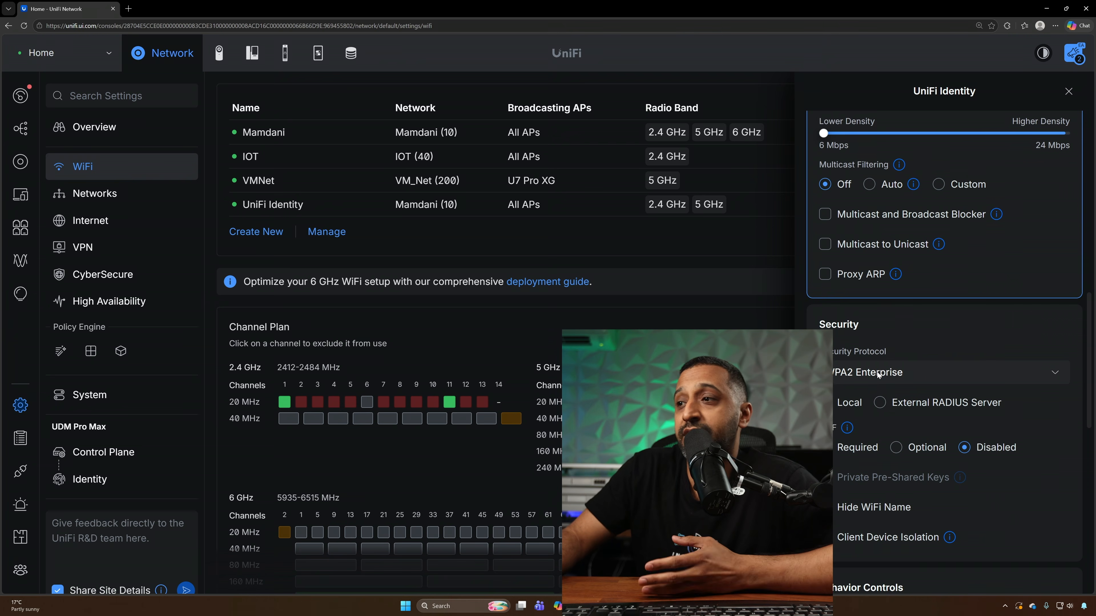
{"action": "scroll", "coordinate": [888, 375], "scroll_direction": "down", "scroll_amount": 1}
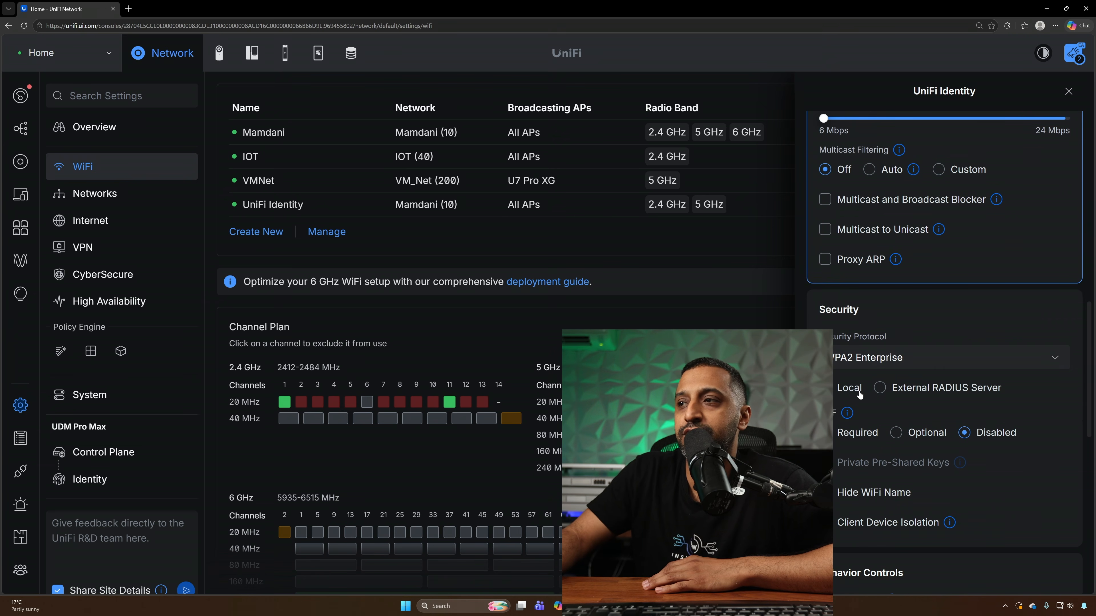
{"action": "scroll", "coordinate": [850, 399], "scroll_direction": "down", "scroll_amount": 8}
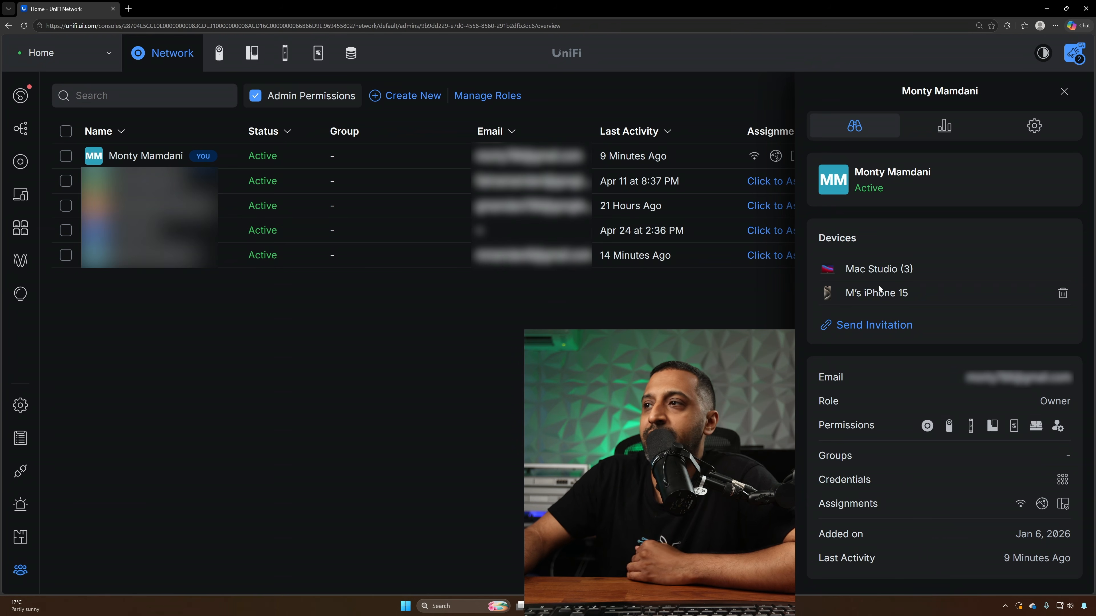
Step: Open the settings of the owner's user profile and review the options assigned to that account
{"action": "left_click", "coordinate": [1021, 126]}
{"action": "scroll", "coordinate": [945, 328], "scroll_direction": "down", "scroll_amount": 10}
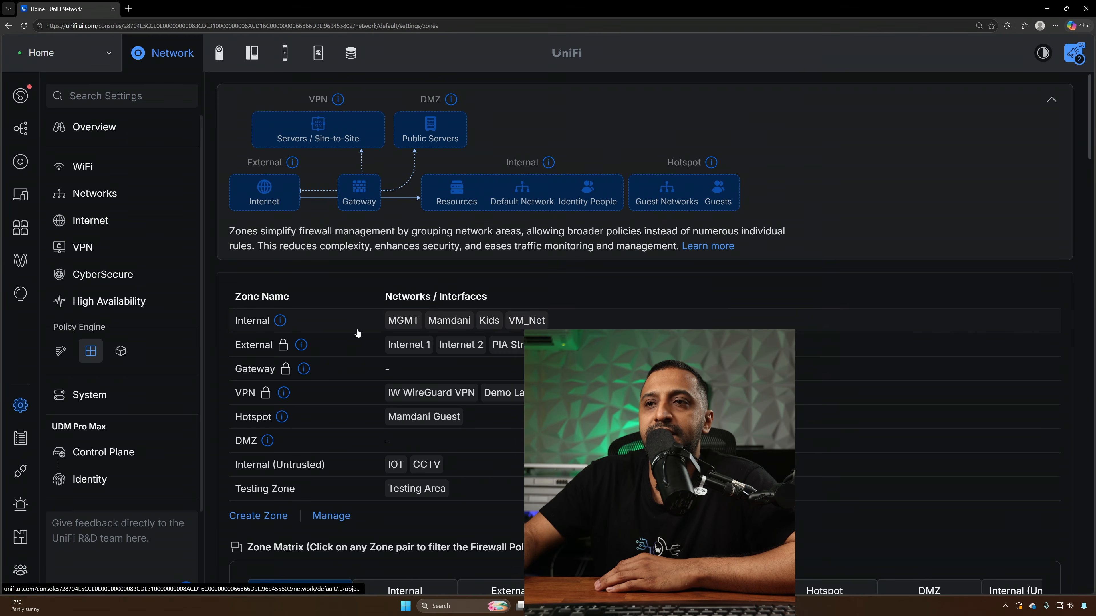
Step: Filter the firewall policies in the zone matrix to traffic from Internal to Internal (Untrusted)
{"action": "scroll", "coordinate": [361, 333], "scroll_direction": "down", "scroll_amount": 8}
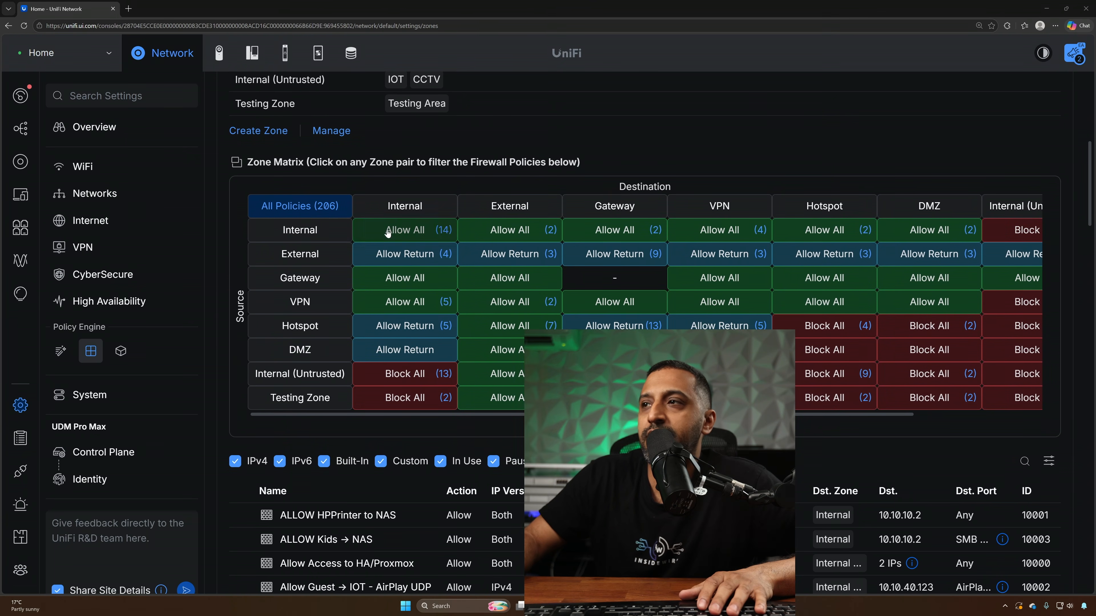
{"action": "left_click", "coordinate": [1015, 236]}
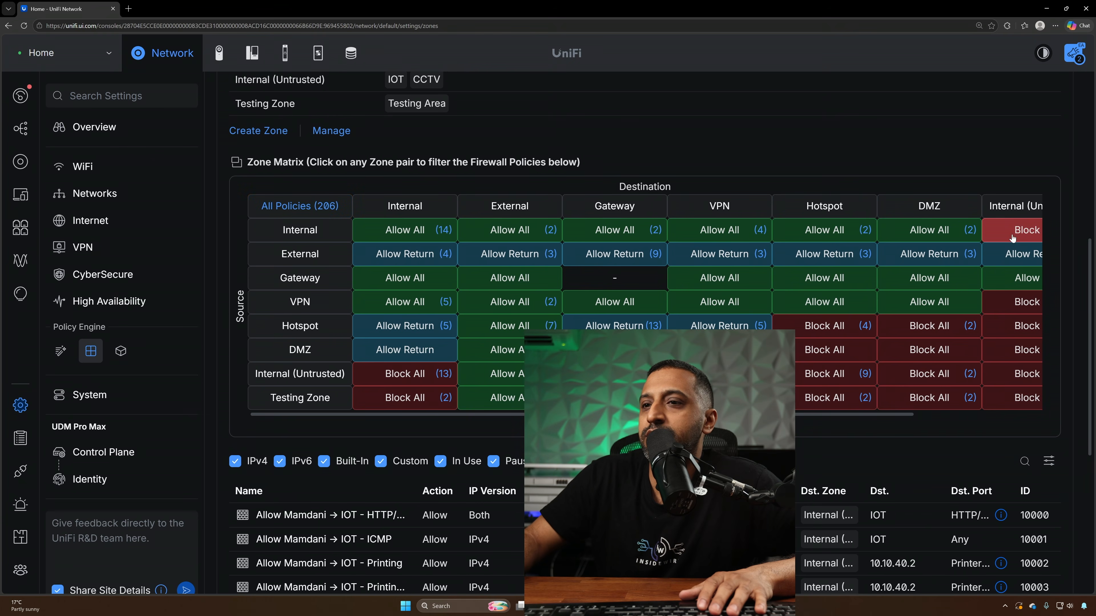
{"action": "scroll", "coordinate": [509, 432], "scroll_direction": "down", "scroll_amount": 3}
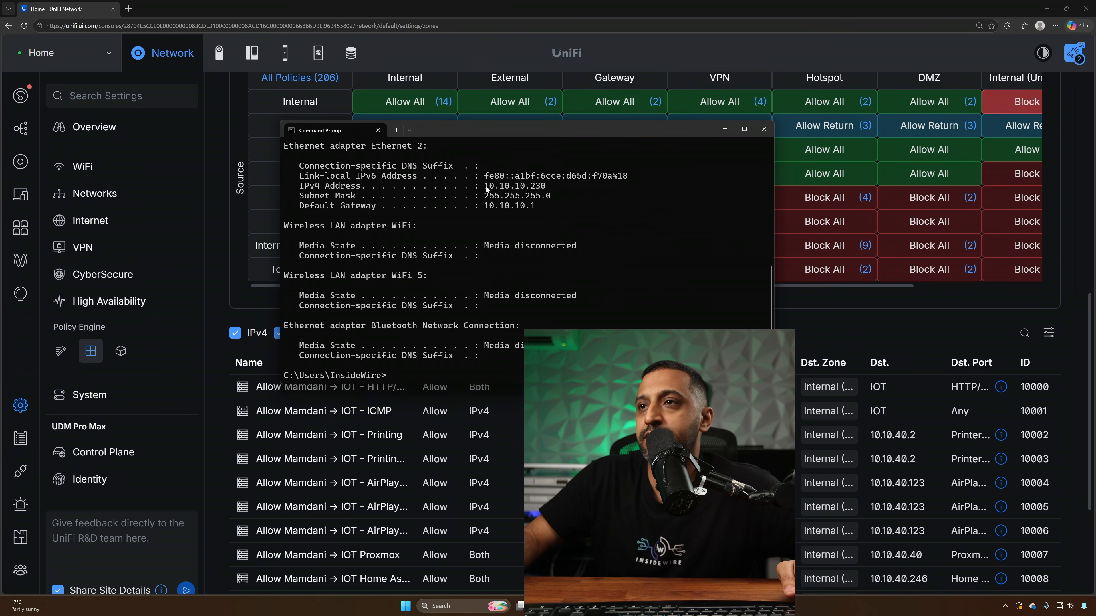
Step: Highlight this computer's IPv4 address in Command Prompt and ping 10.10.40.246 to test the connection
{"action": "left_click_drag", "start_coordinate": [482, 185], "coordinate": [553, 193]}
{"action": "left_click", "coordinate": [415, 372]}
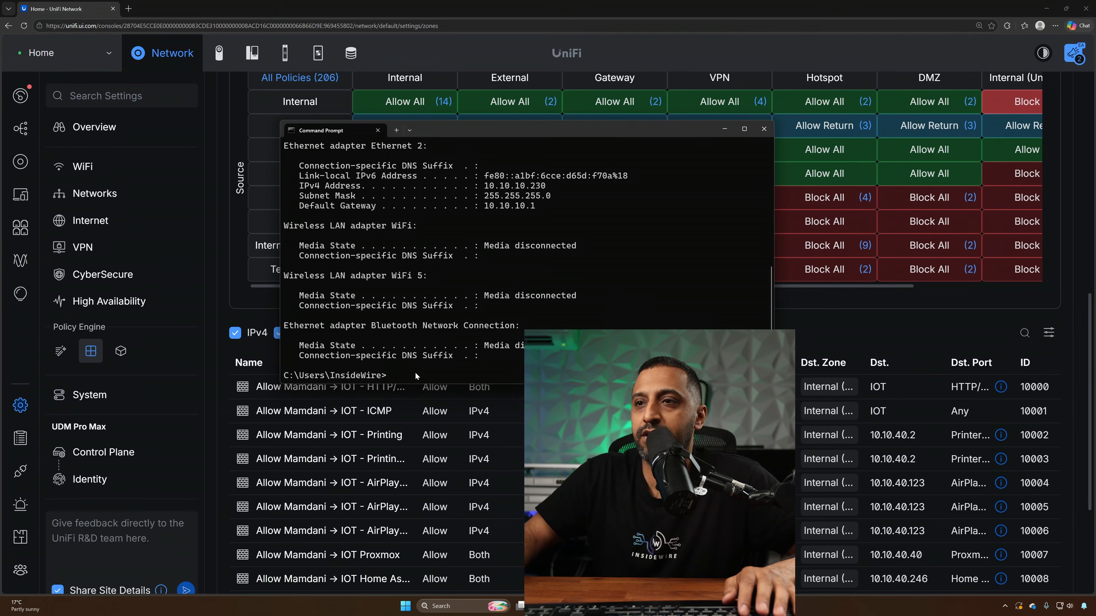
{"action": "type", "text": "pi"}
{"action": "type", "text": "ng 10.1"}
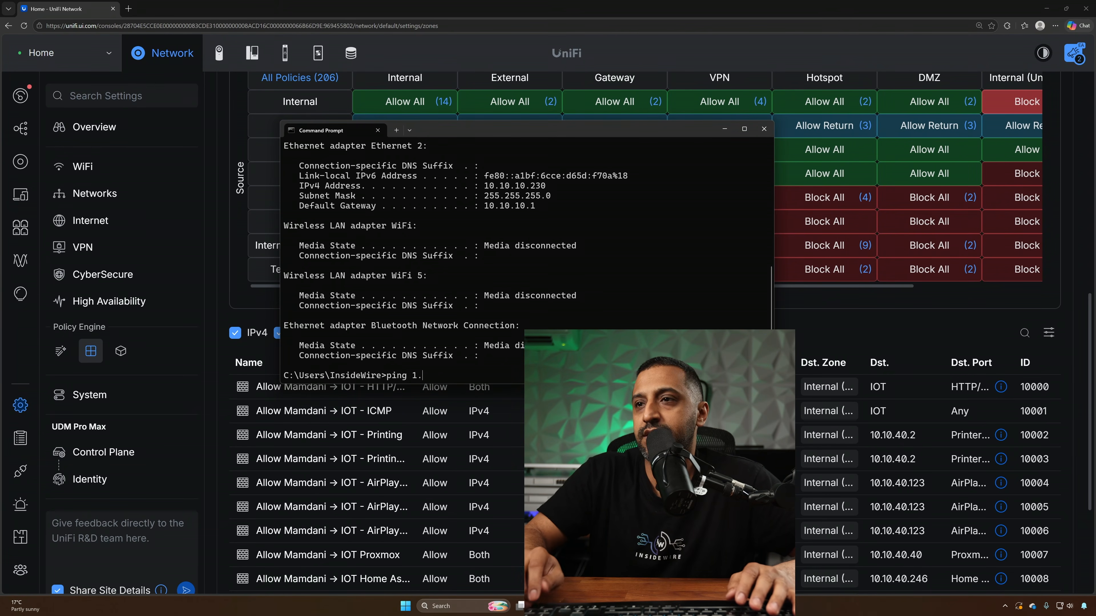
{"action": "type", "text": "0.40.246"}
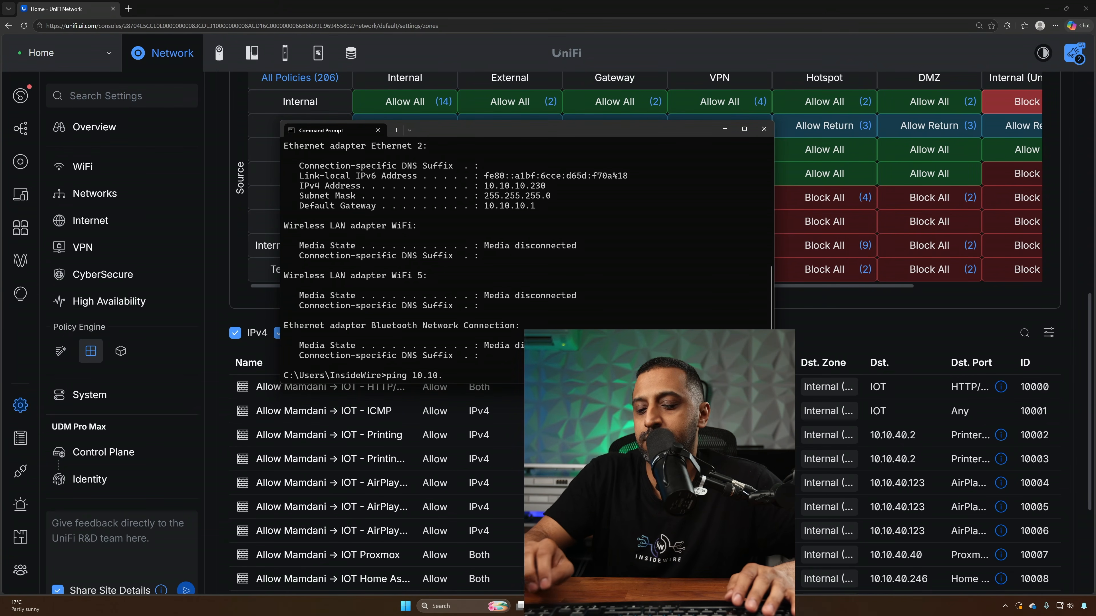
{"action": "key", "text": "Return"}
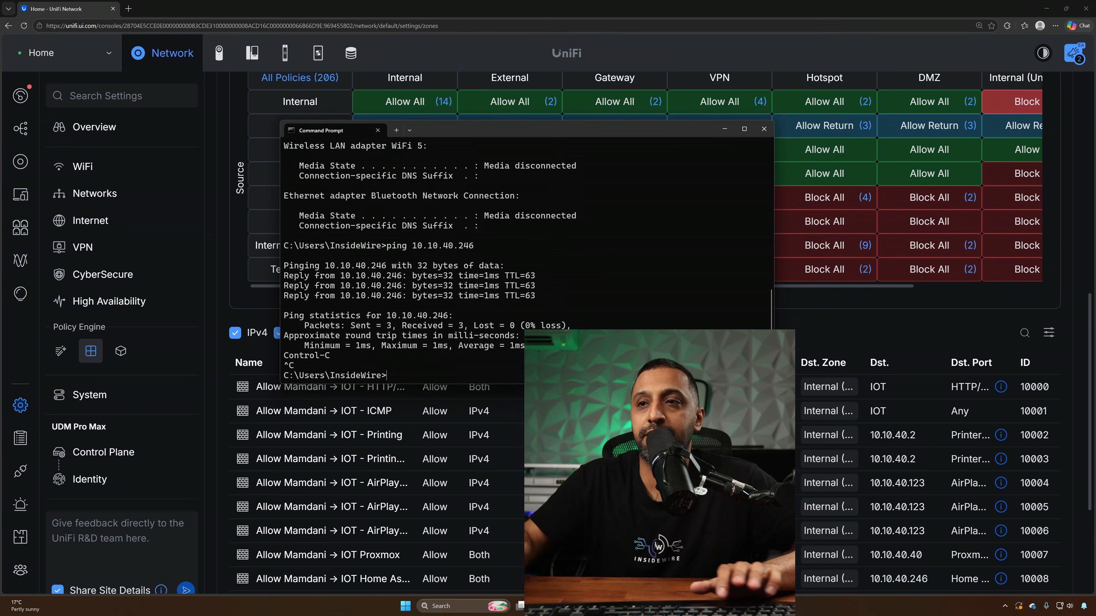
Step: Return to the UniFi firewall policies and start a new policy named "BLOCK HA Access"
{"action": "left_click", "coordinate": [318, 421]}
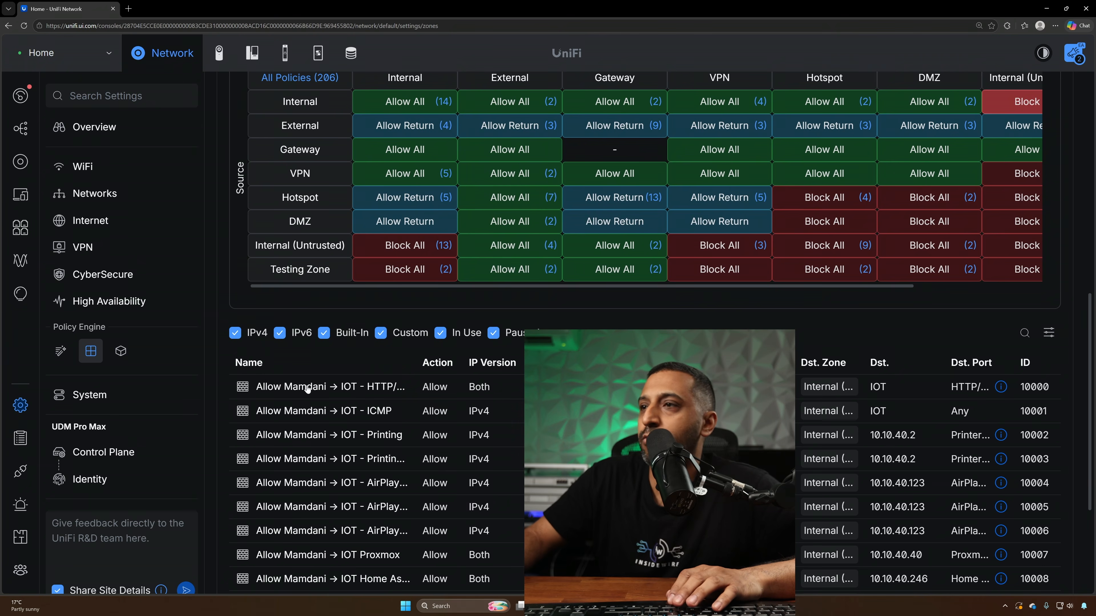
{"action": "scroll", "coordinate": [318, 421], "scroll_direction": "down", "scroll_amount": 3}
{"action": "left_click", "coordinate": [261, 512]}
{"action": "type", "text": "BLO"}
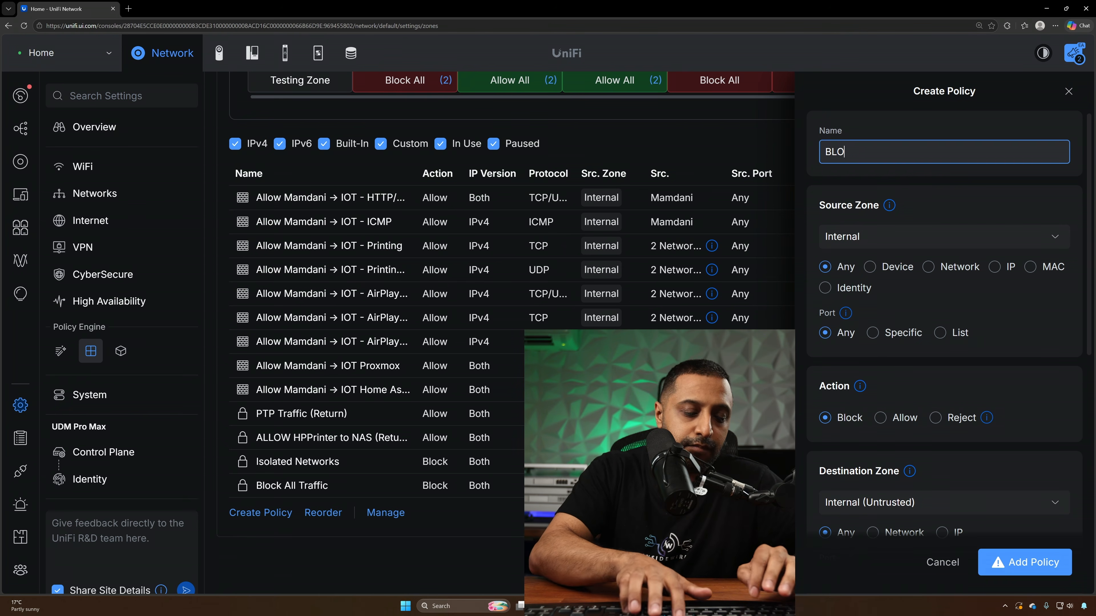
{"action": "type", "text": "CK HA Access"}
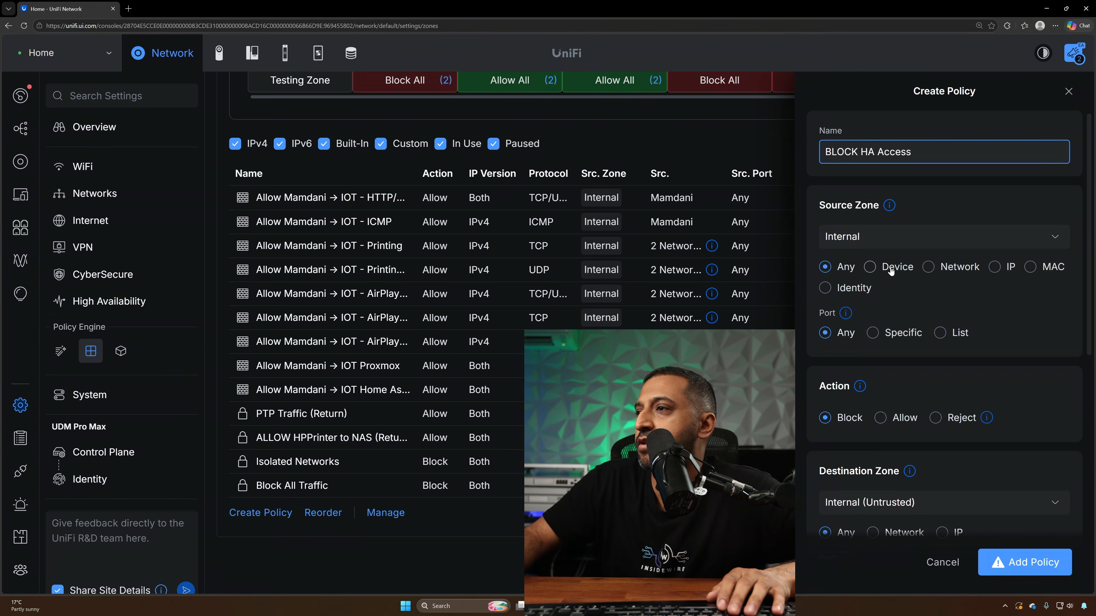
Step: Set the new policy's source in the Internal zone to the specific IP address 10.10.10.230
{"action": "left_click", "coordinate": [993, 267]}
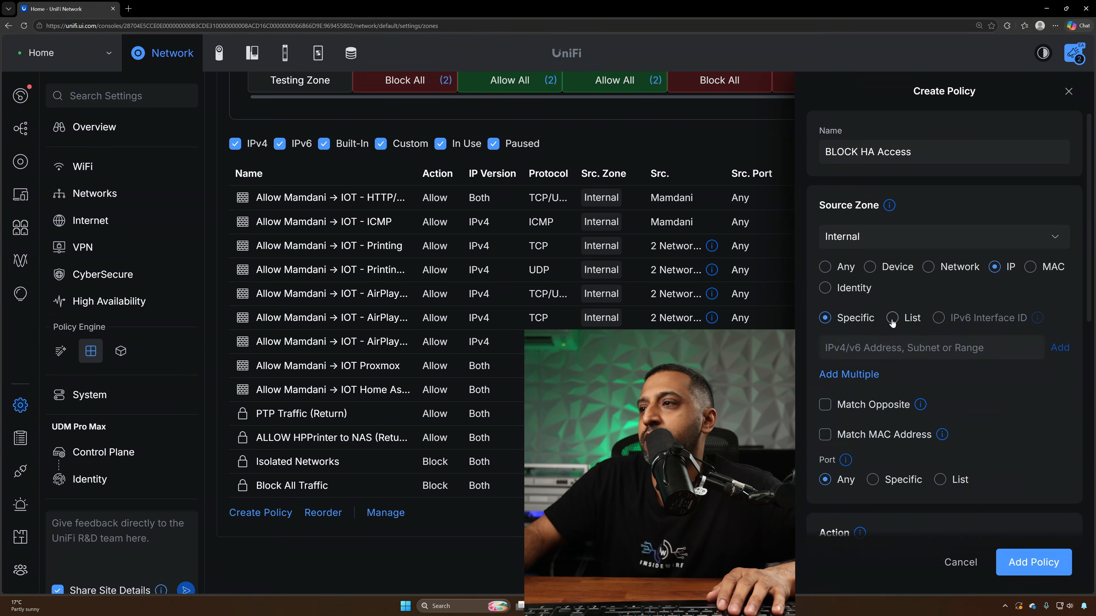
{"action": "type", "text": "10.10.10"}
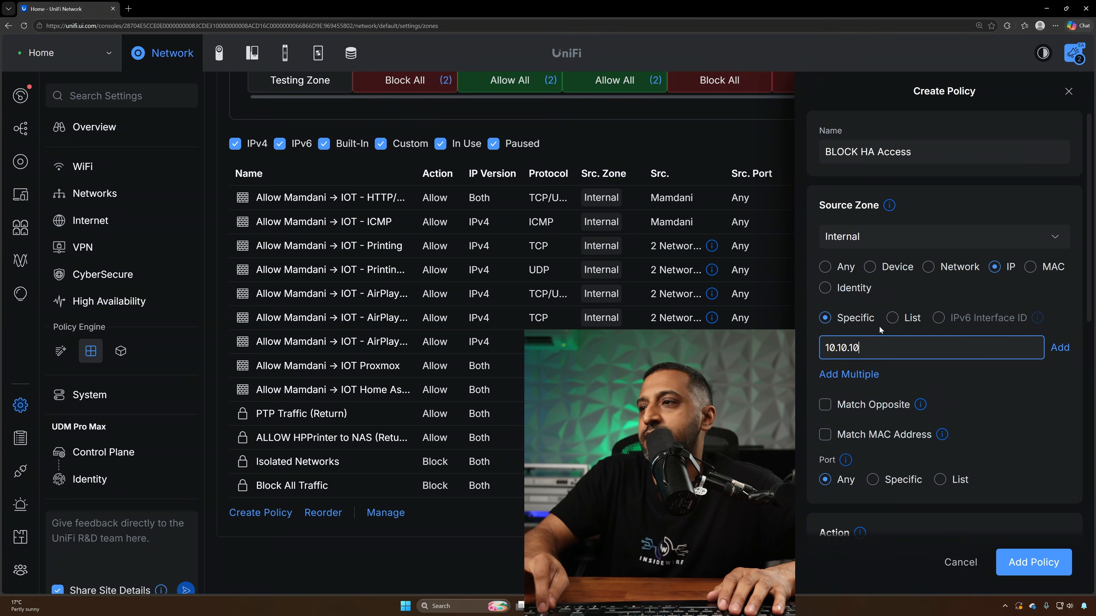
{"action": "type", "text": ".230"}
{"action": "key", "text": "Return"}
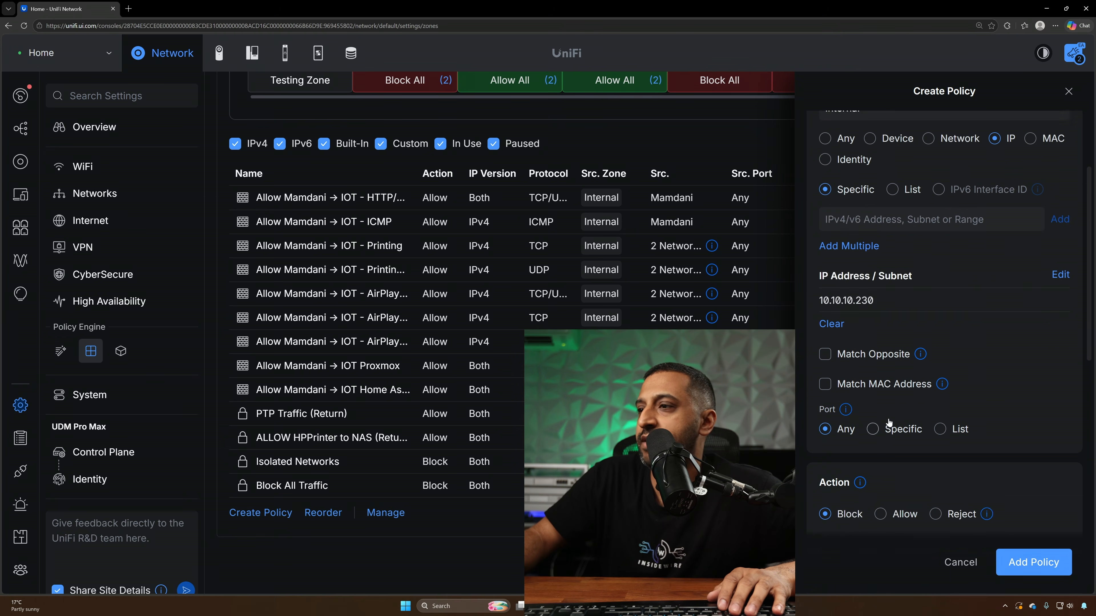
Step: Set the block policy's destination to the specific IP 10.10.40.246 in Internal (Untrusted) and add the policy
{"action": "scroll", "coordinate": [819, 372], "scroll_direction": "down", "scroll_amount": 3}
{"action": "scroll", "coordinate": [963, 385], "scroll_direction": "down", "scroll_amount": 5}
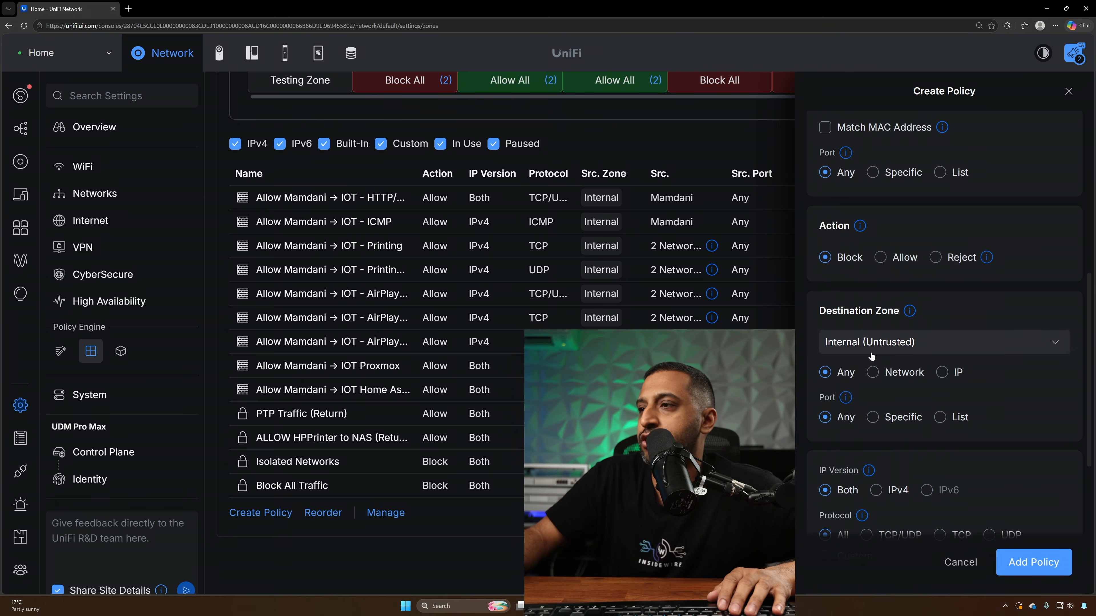
{"action": "left_click", "coordinate": [942, 286]}
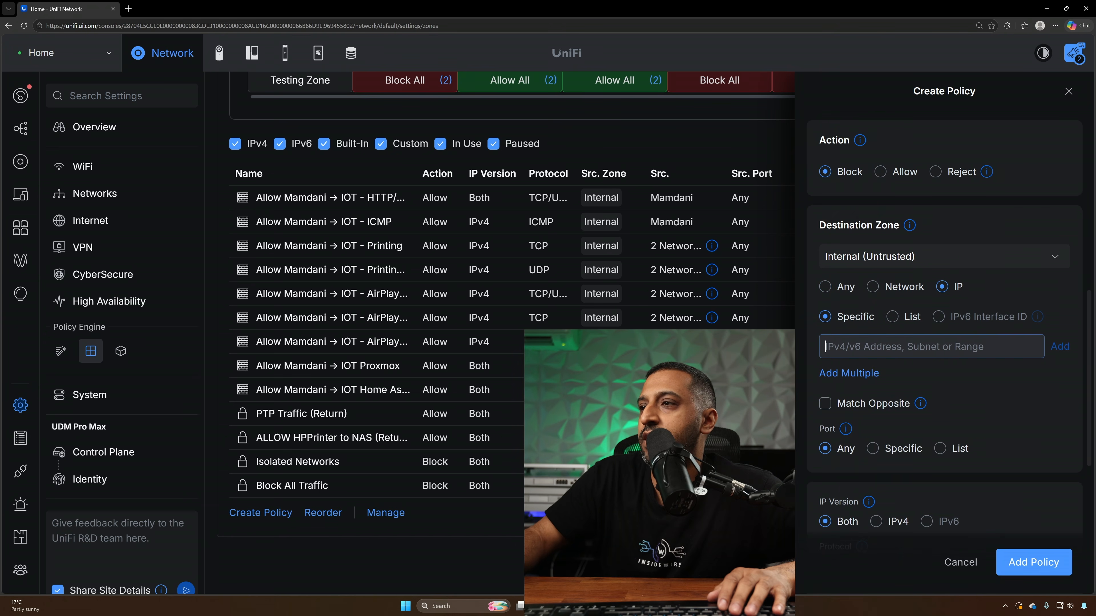
{"action": "type", "text": "10.10.40.246"}
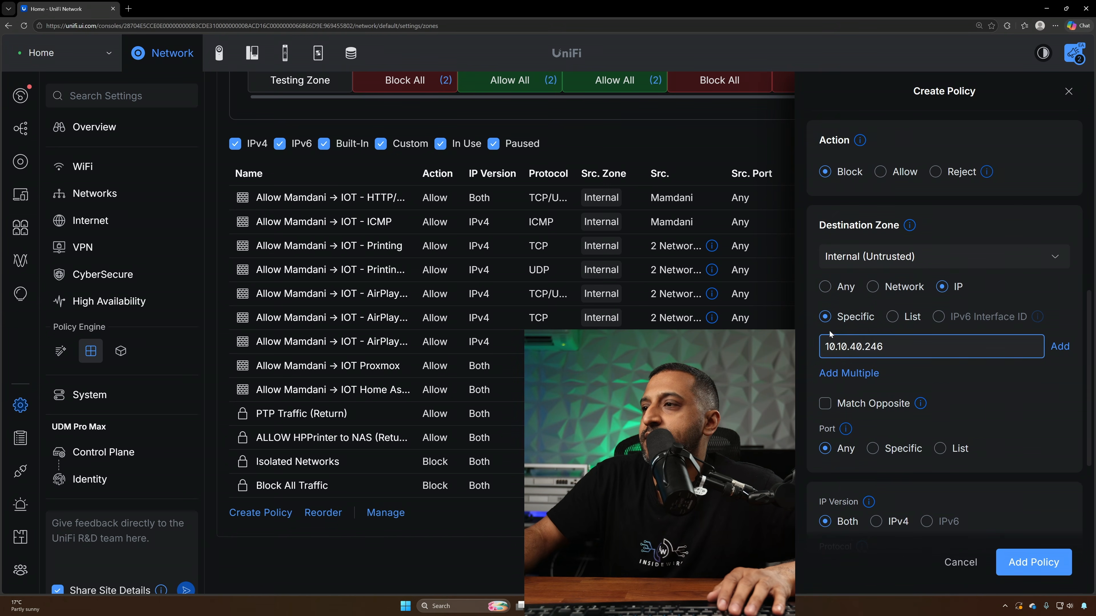
{"action": "scroll", "coordinate": [887, 430], "scroll_direction": "down", "scroll_amount": 8}
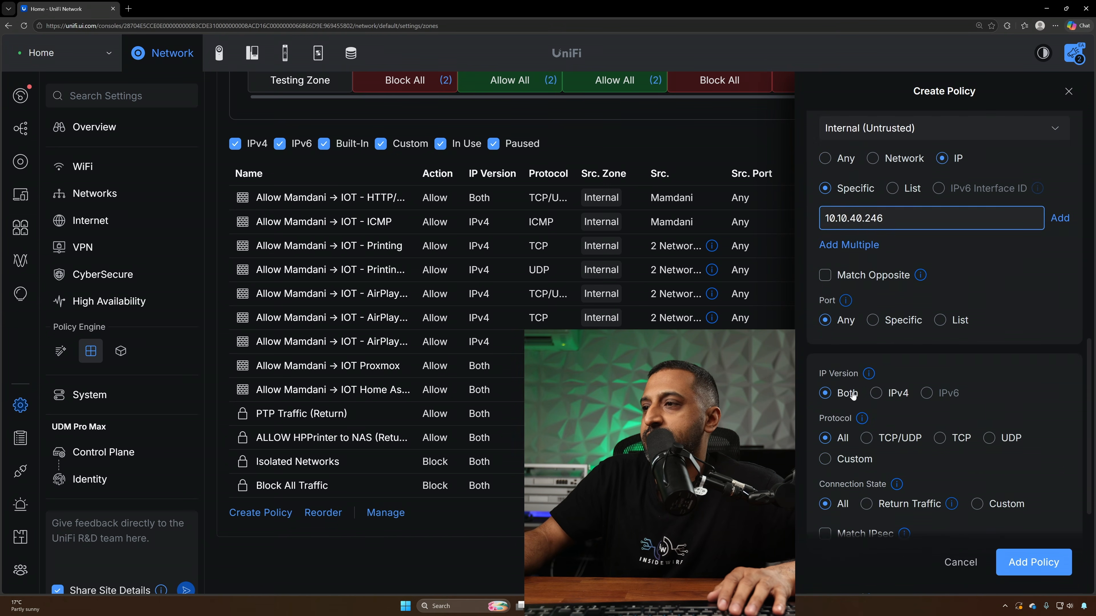
{"action": "left_click", "coordinate": [1001, 559]}
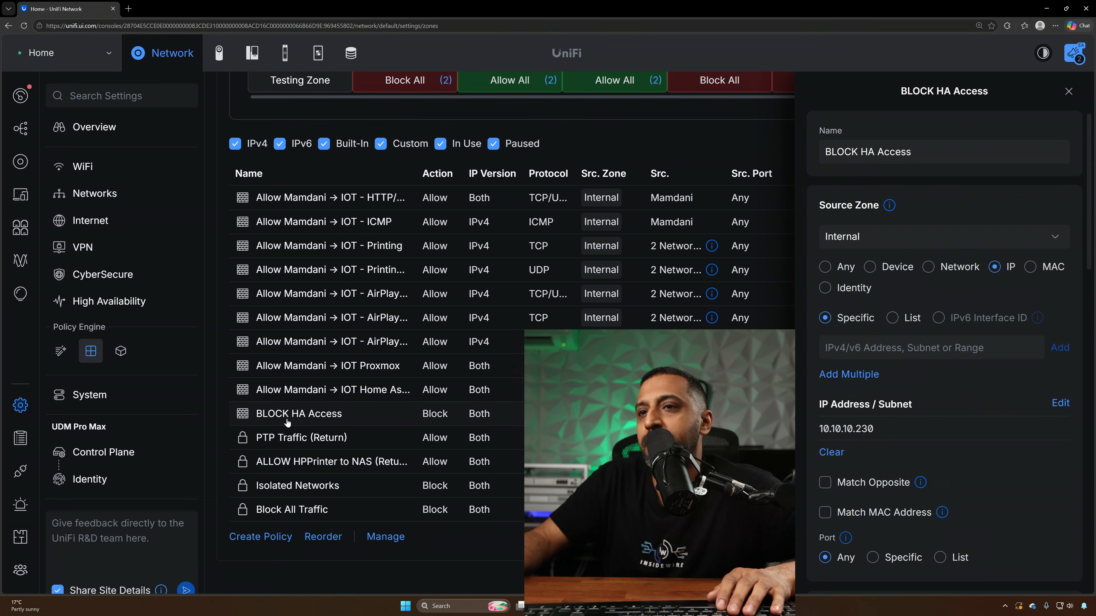
Step: Reorder the policies so that BLOCK HA Access comes first, above all the Allow rules
{"action": "left_click", "coordinate": [323, 536]}
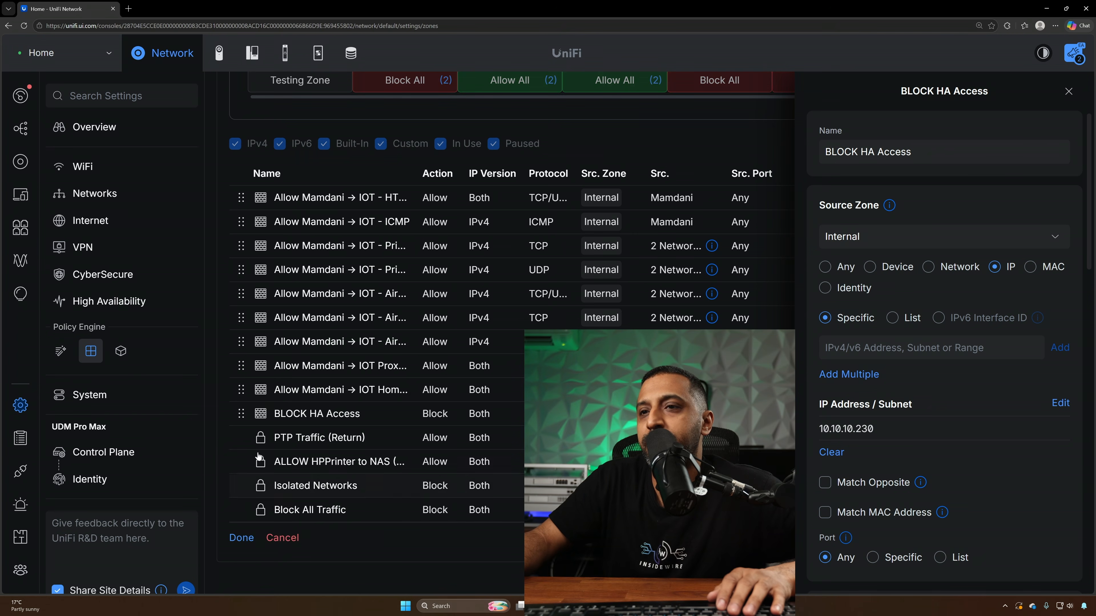
{"action": "left_click_drag", "start_coordinate": [239, 417], "coordinate": [222, 183]}
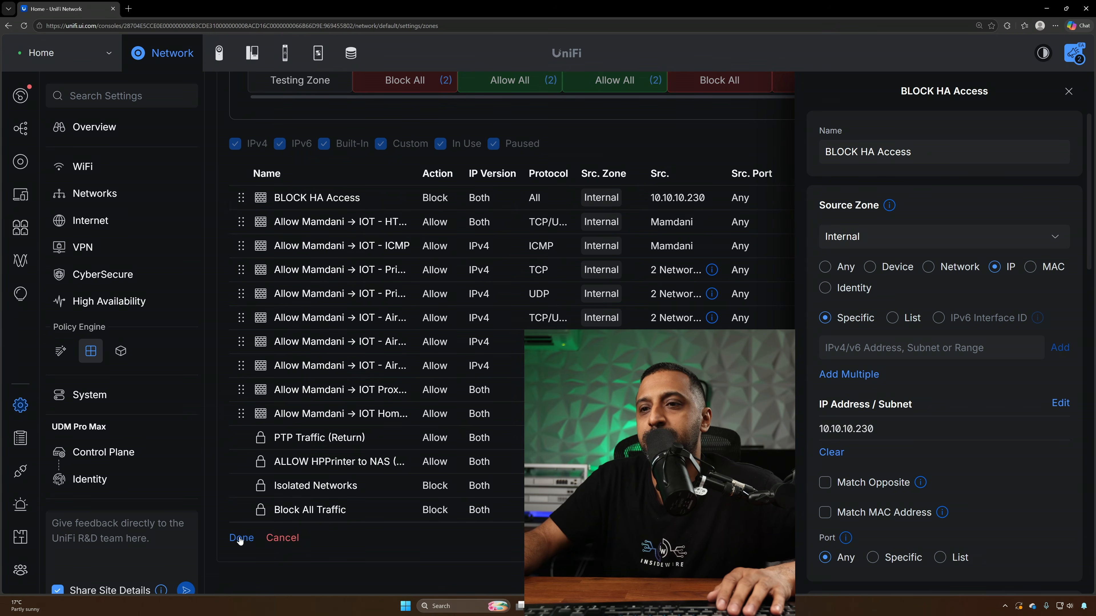
Step: Switch to Command Prompt and run a continuous ping with "ping 10.10.40.246 -t" to test the block rule
{"action": "key", "text": "alt+Tab"}
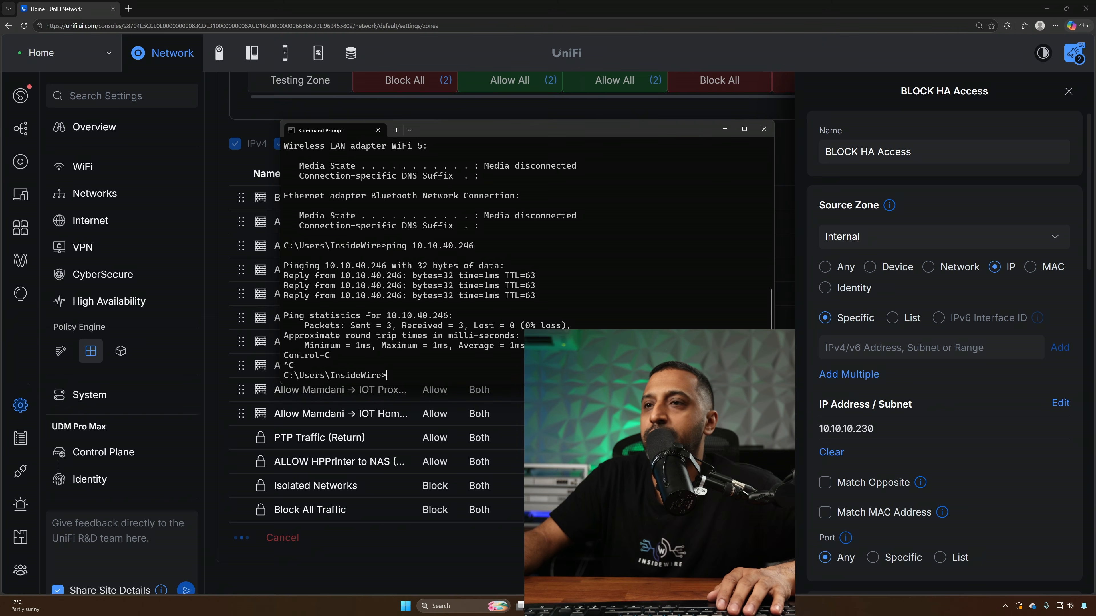
{"action": "key", "text": "Up"}
{"action": "type", "text": "-t"}
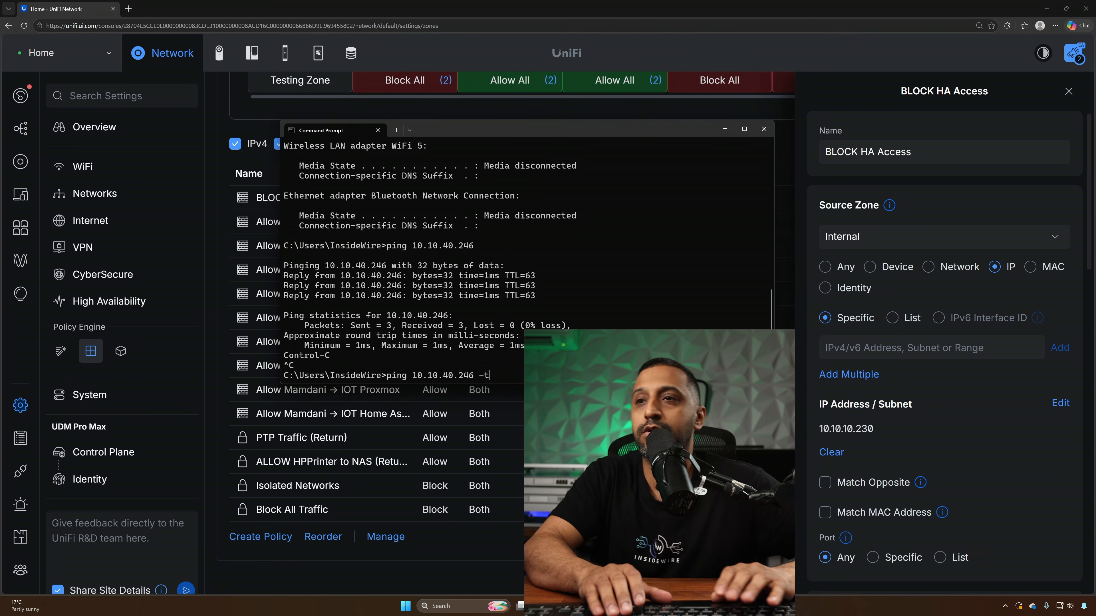
{"action": "key", "text": "Return"}
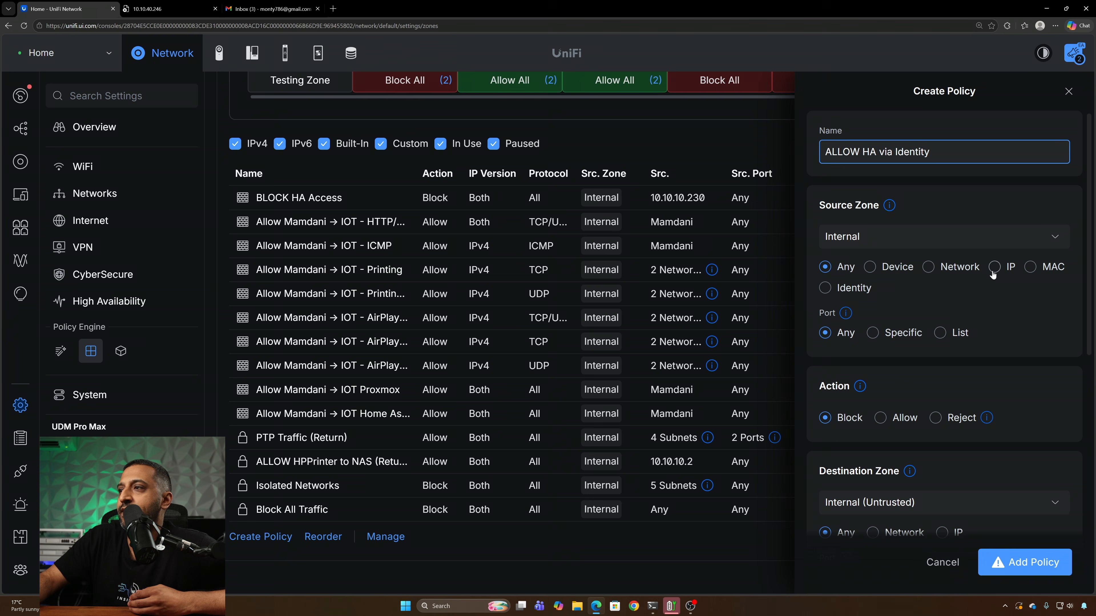
Step: Set the source of the "ALLOW HA via Identity" policy to the owner's identity and add the policy
{"action": "left_click", "coordinate": [825, 288]}
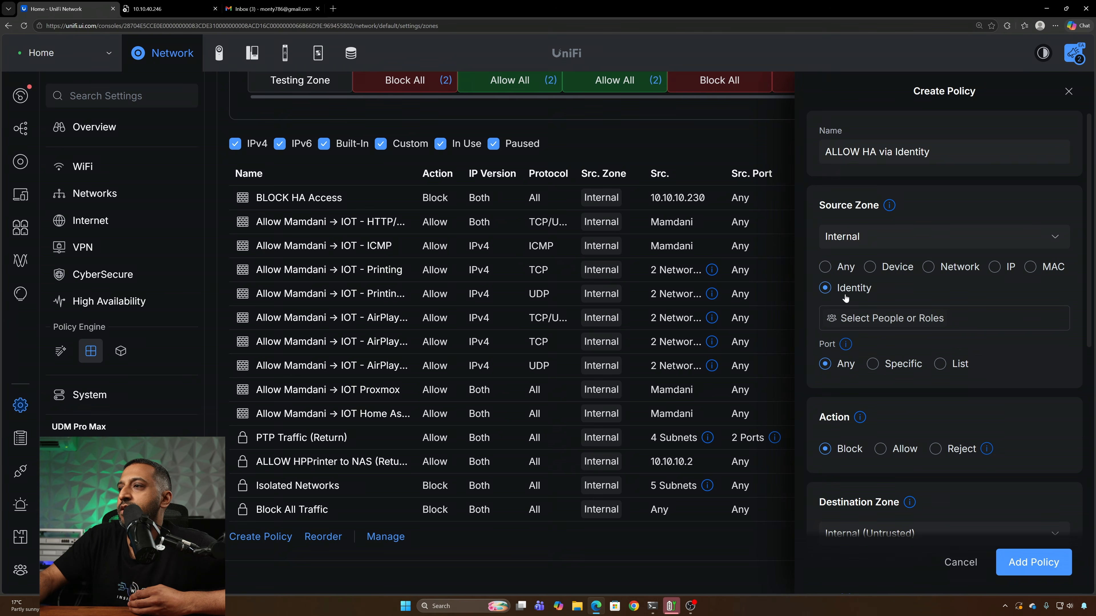
{"action": "left_click", "coordinate": [852, 319]}
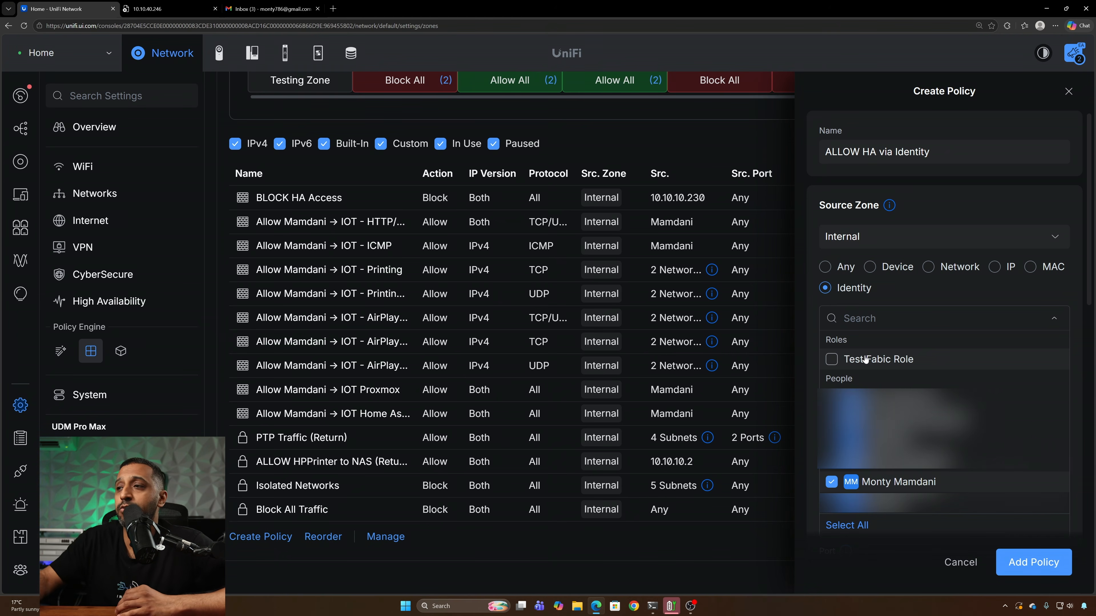
{"action": "left_click", "coordinate": [1034, 561]}
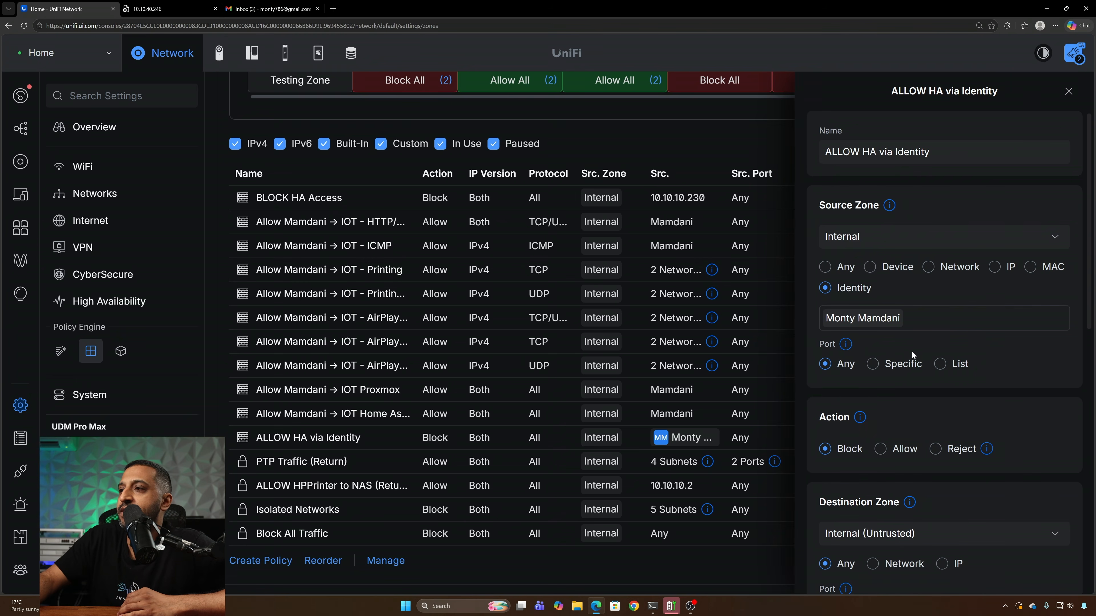
Step: Change the ALLOW HA via Identity policy's action to Allow, with return traffic automatically allowed
{"action": "scroll", "coordinate": [884, 415], "scroll_direction": "down", "scroll_amount": 1}
{"action": "left_click", "coordinate": [880, 407]}
{"action": "scroll", "coordinate": [889, 413], "scroll_direction": "down", "scroll_amount": 2}
{"action": "left_click", "coordinate": [857, 357]}
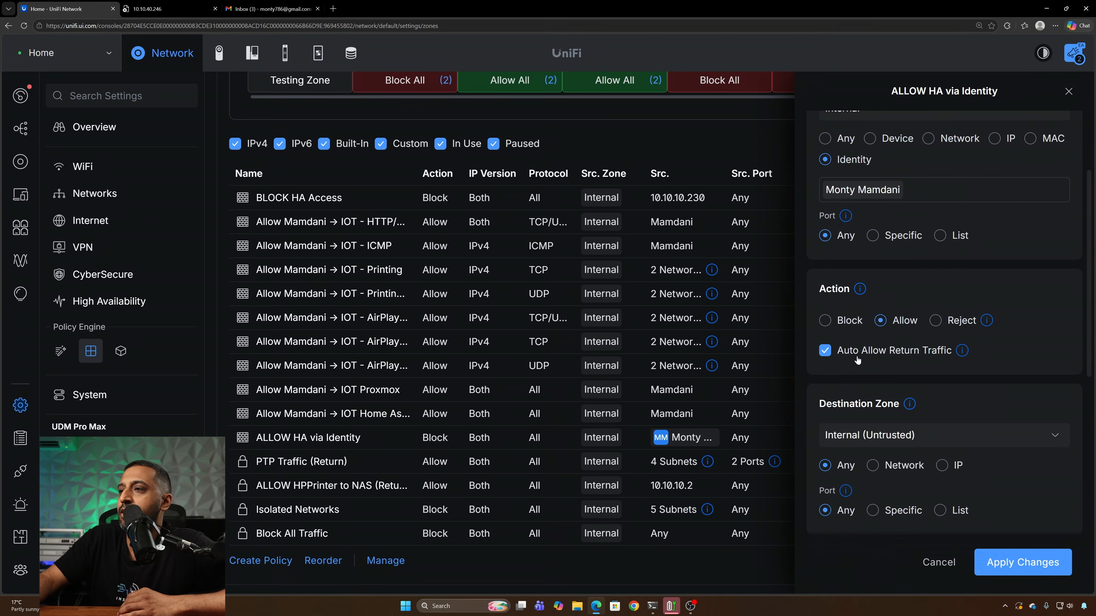
Step: Set the policy's destination in the Internal (Untrusted) zone to the specific IP 10.10.40.246
{"action": "scroll", "coordinate": [899, 377], "scroll_direction": "down", "scroll_amount": 3}
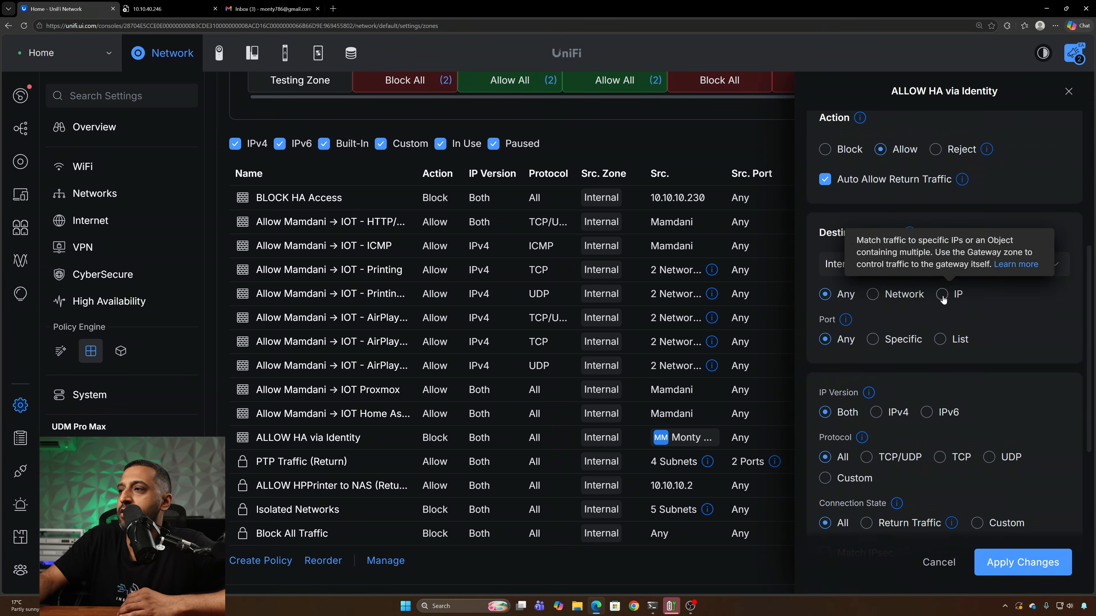
{"action": "left_click", "coordinate": [942, 294]}
{"action": "type", "text": "10.10"}
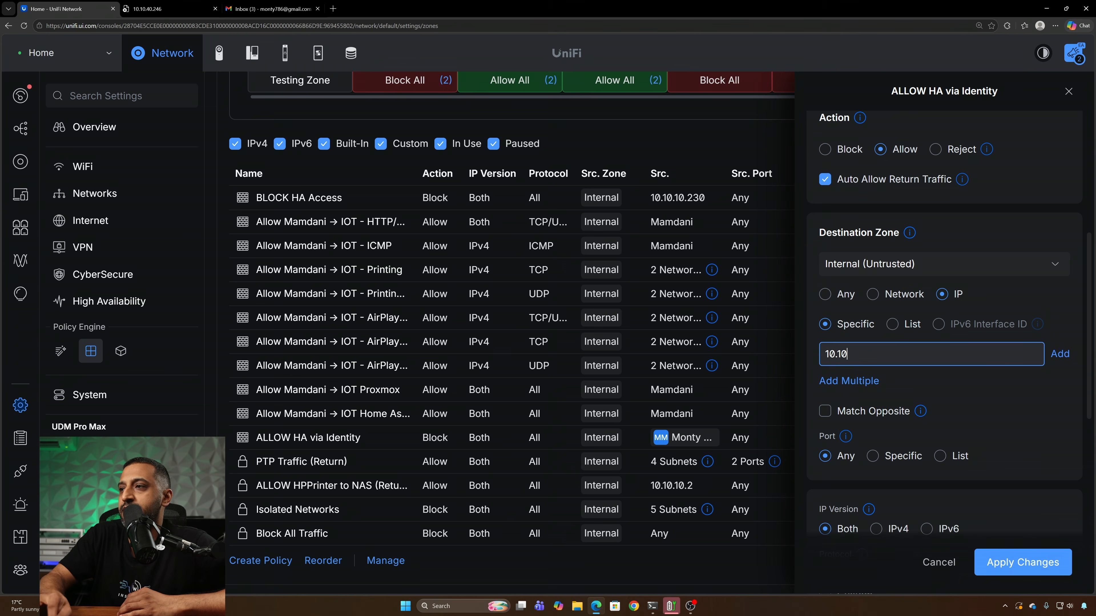
{"action": "type", "text": ".40.246"}
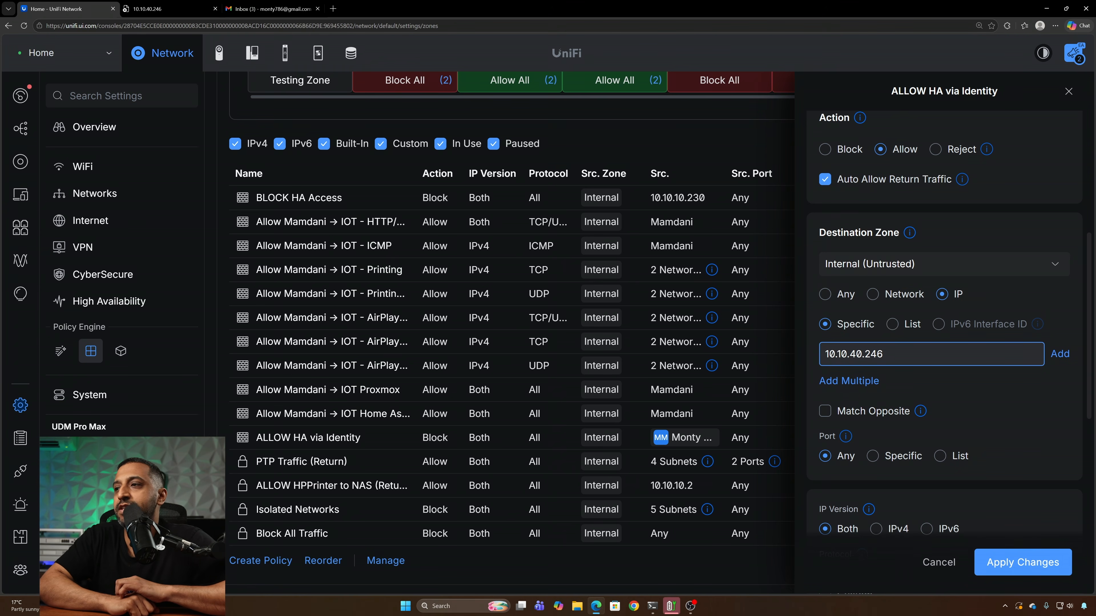
Step: Limit the destination to the specific port 8123, add the entered IP address to the policy and apply the changes
{"action": "left_click", "coordinate": [872, 456]}
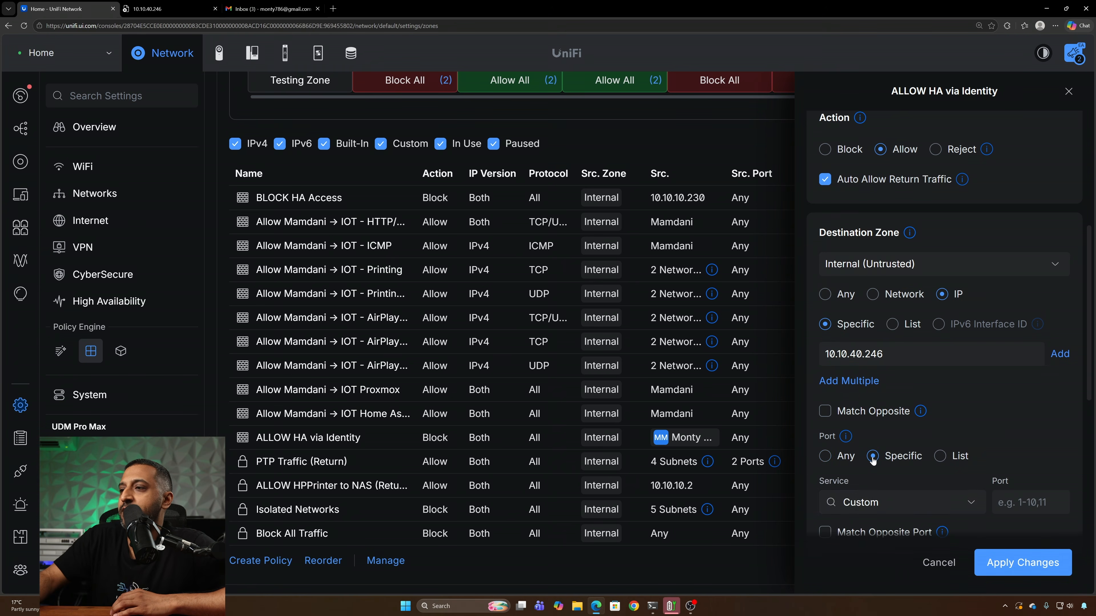
{"action": "scroll", "coordinate": [905, 471], "scroll_direction": "down", "scroll_amount": 2}
{"action": "left_click", "coordinate": [1030, 417]}
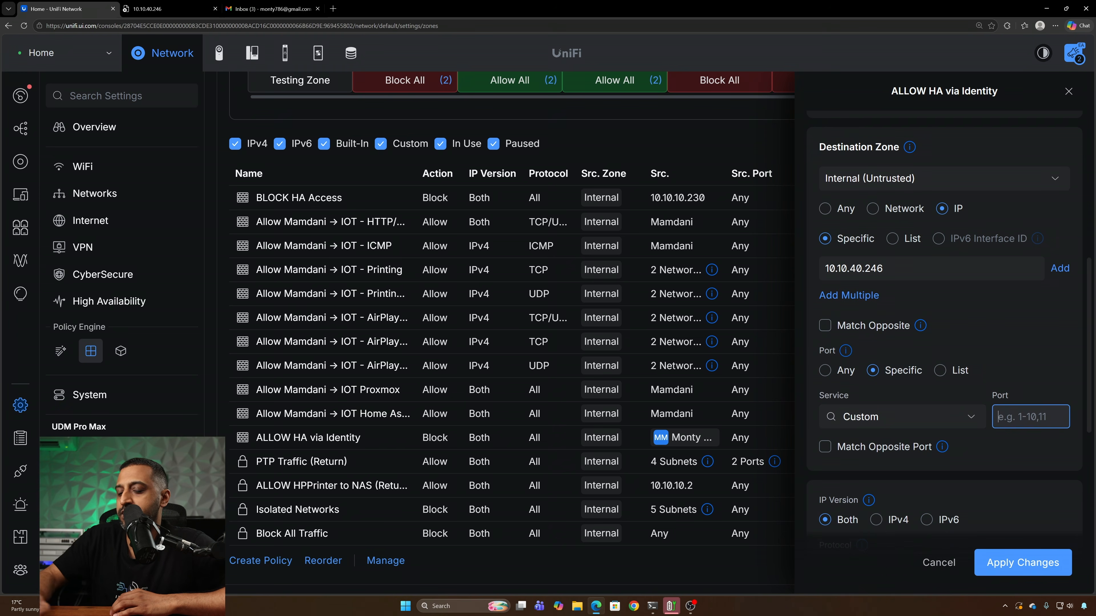
{"action": "type", "text": "8123"}
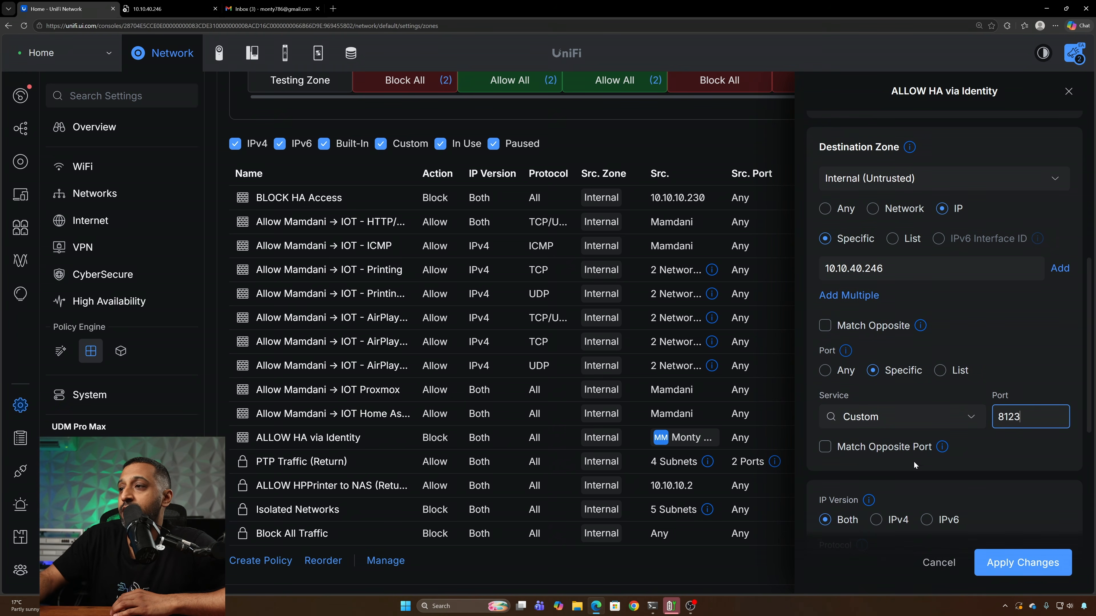
{"action": "left_click", "coordinate": [1024, 565]}
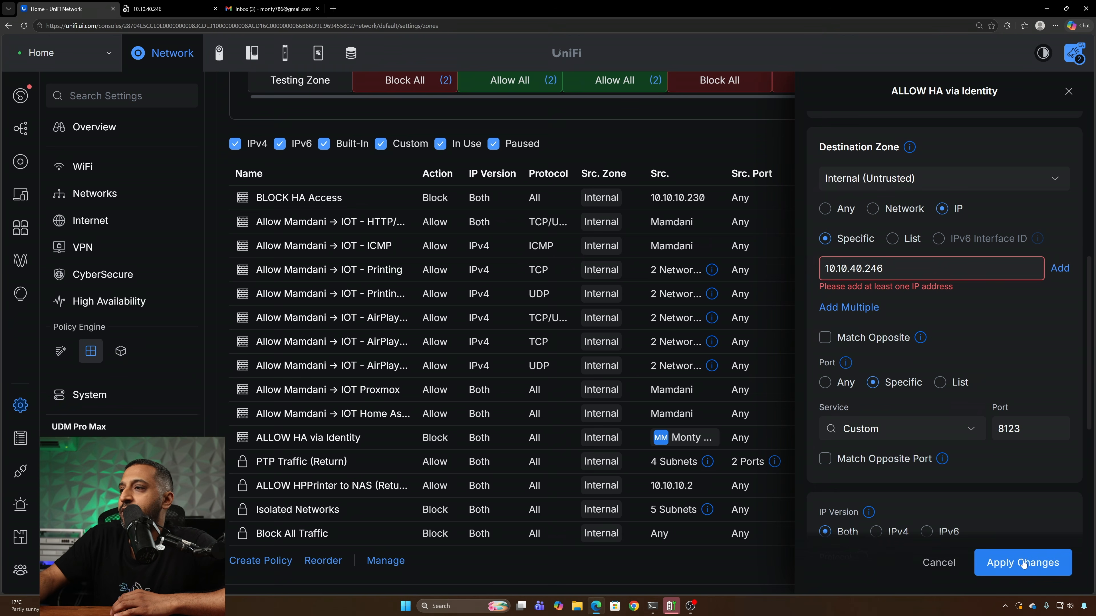
{"action": "left_click", "coordinate": [992, 568]}
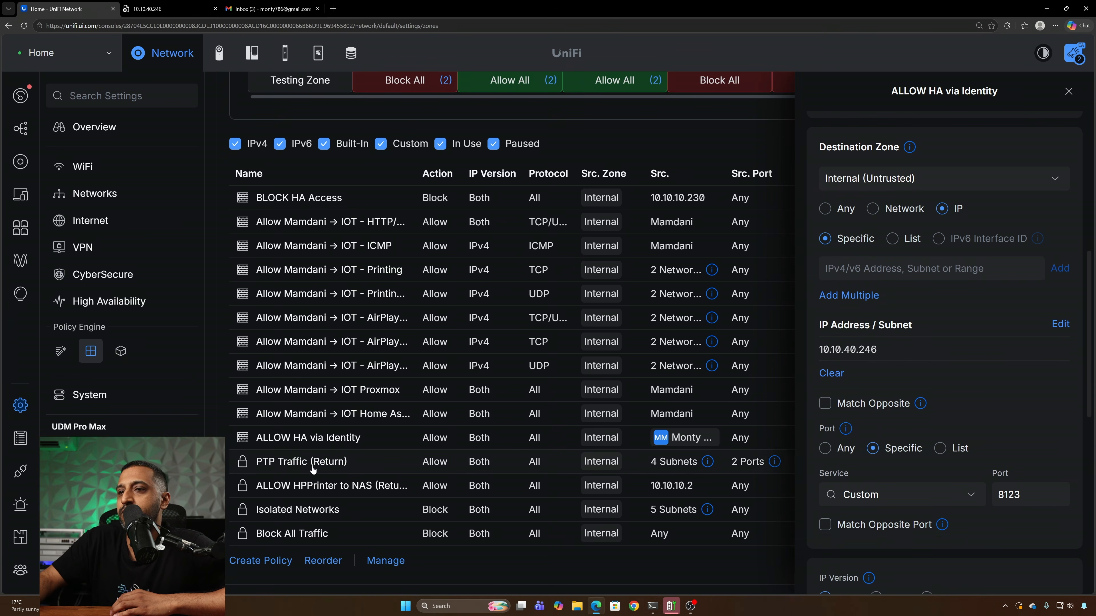
Step: Reorder the policies to place ALLOW HA via Identity above BLOCK HA Access, and reload 10.10.40.246:8123 in the browser
{"action": "left_click", "coordinate": [384, 561]}
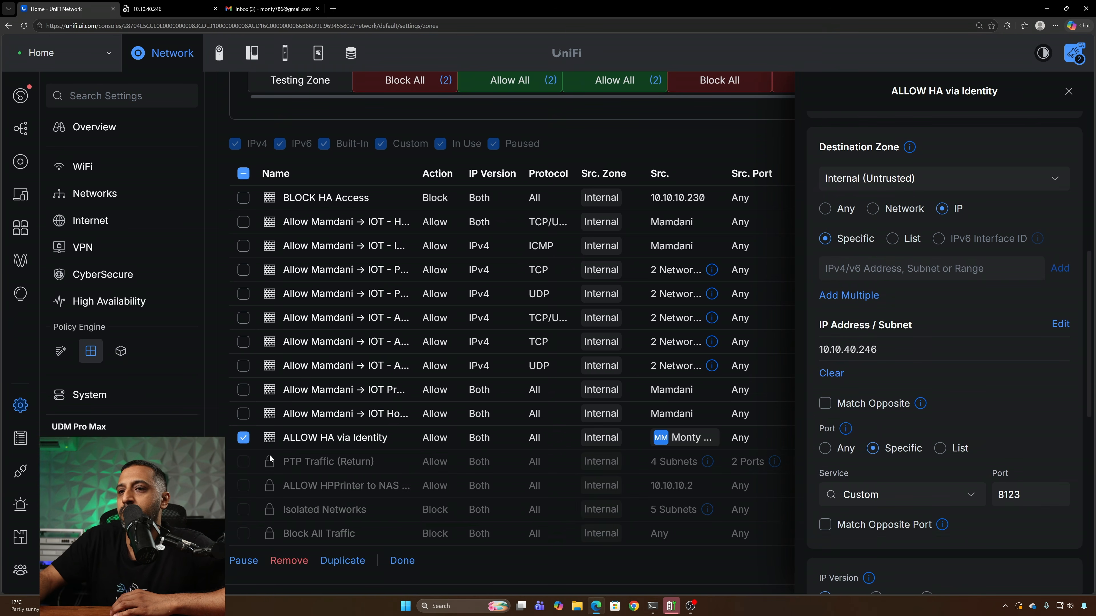
{"action": "left_click", "coordinate": [240, 560]}
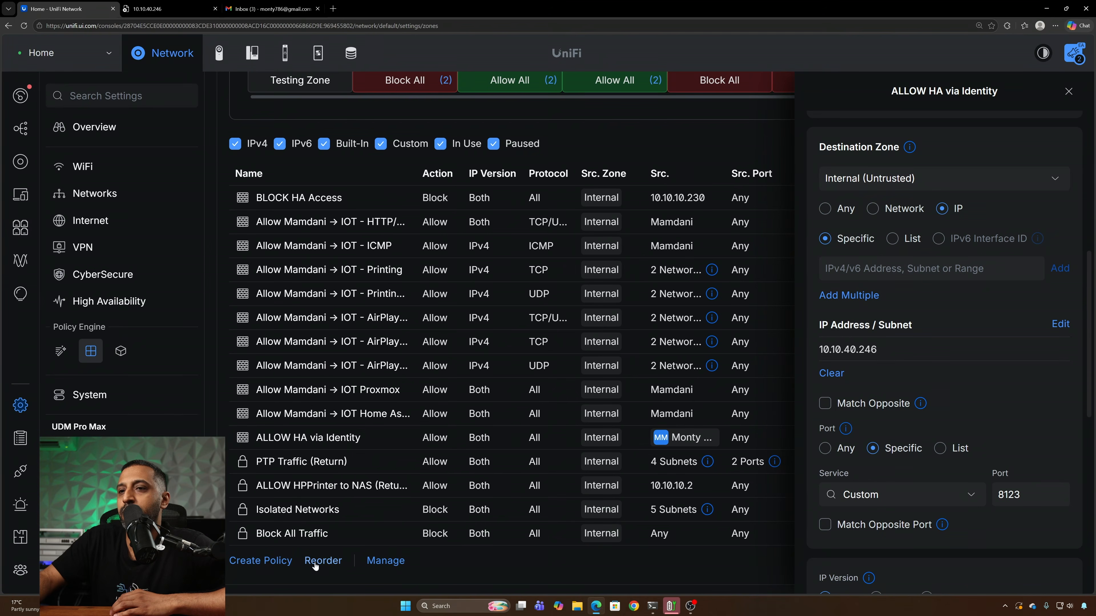
{"action": "left_click", "coordinate": [337, 560]}
{"action": "left_click_drag", "start_coordinate": [241, 437], "coordinate": [241, 197]}
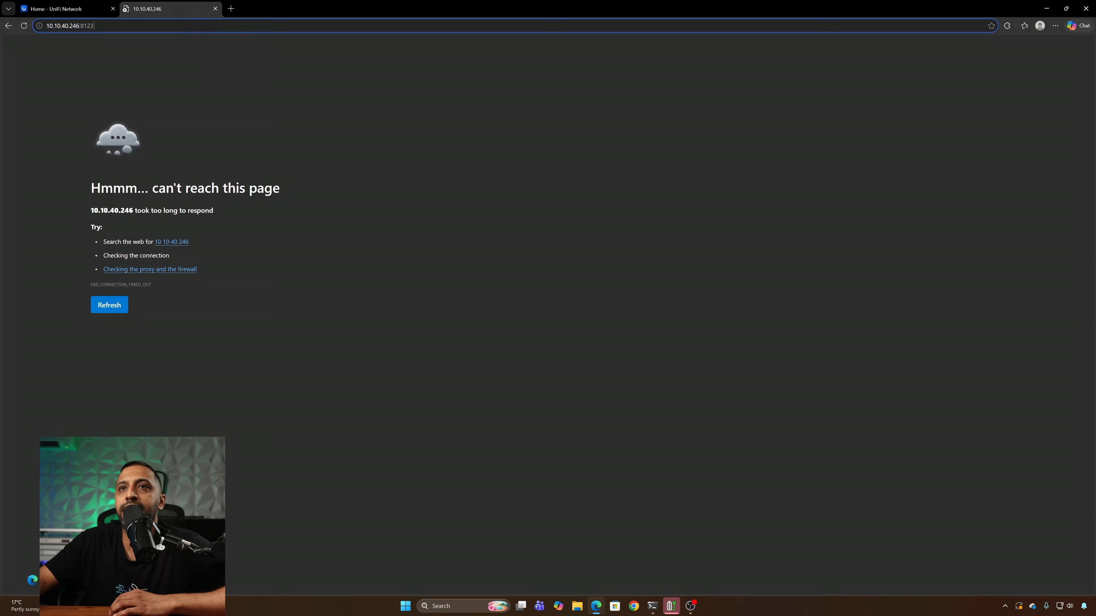
{"action": "key", "text": "Return"}
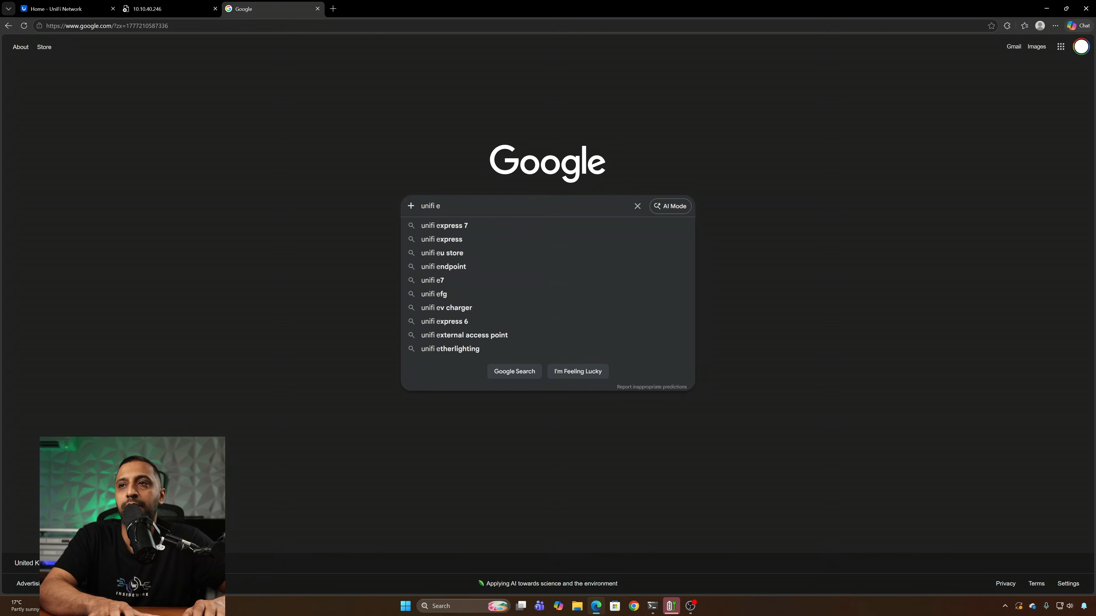
Step: Search Google for "unifi endpoint download" and download the UniFi Endpoint Windows Installer (64-bit EXE) from Ubiquiti's Identity Desktop page
{"action": "type", "text": "ndpoint"}
{"action": "key", "text": "Down"}
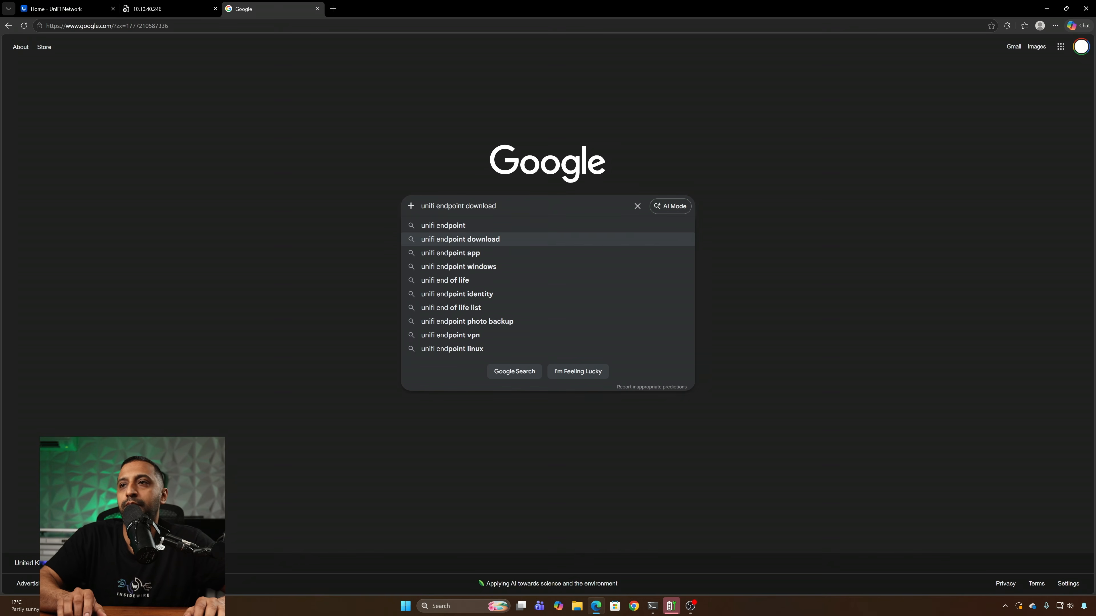
{"action": "key", "text": "Return"}
{"action": "left_click", "coordinate": [129, 130]}
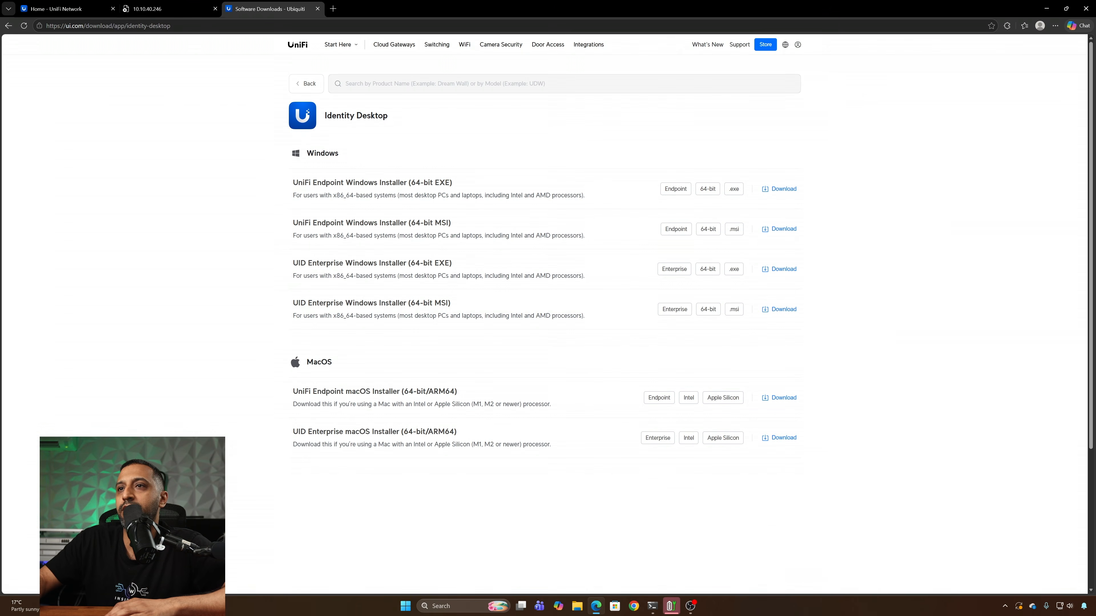
{"action": "left_click", "coordinate": [783, 189]}
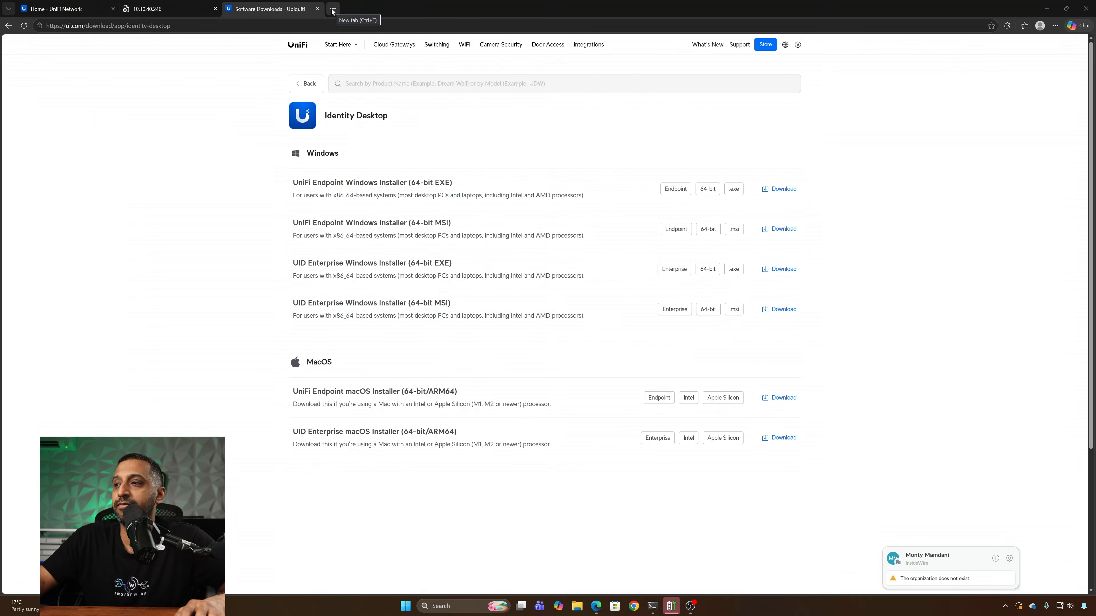
Step: Copy the verification code from the UniFi Identity invitation email and load its credential into UniFi Endpoint, always allowing identity.ui.com to open the app
{"action": "left_click", "coordinate": [995, 559]}
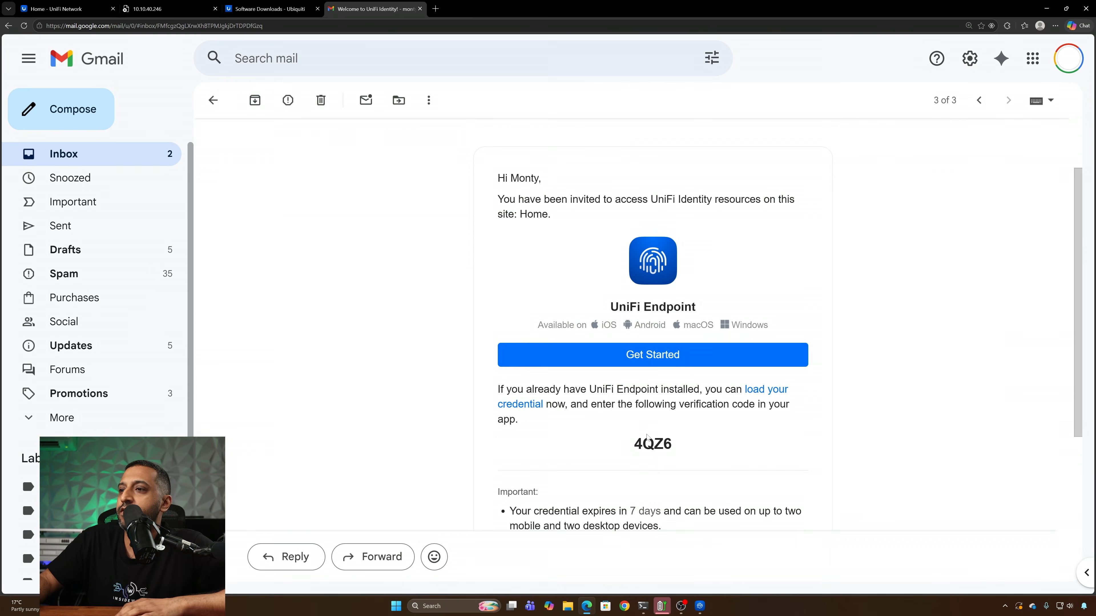
{"action": "double_click", "coordinate": [649, 443]}
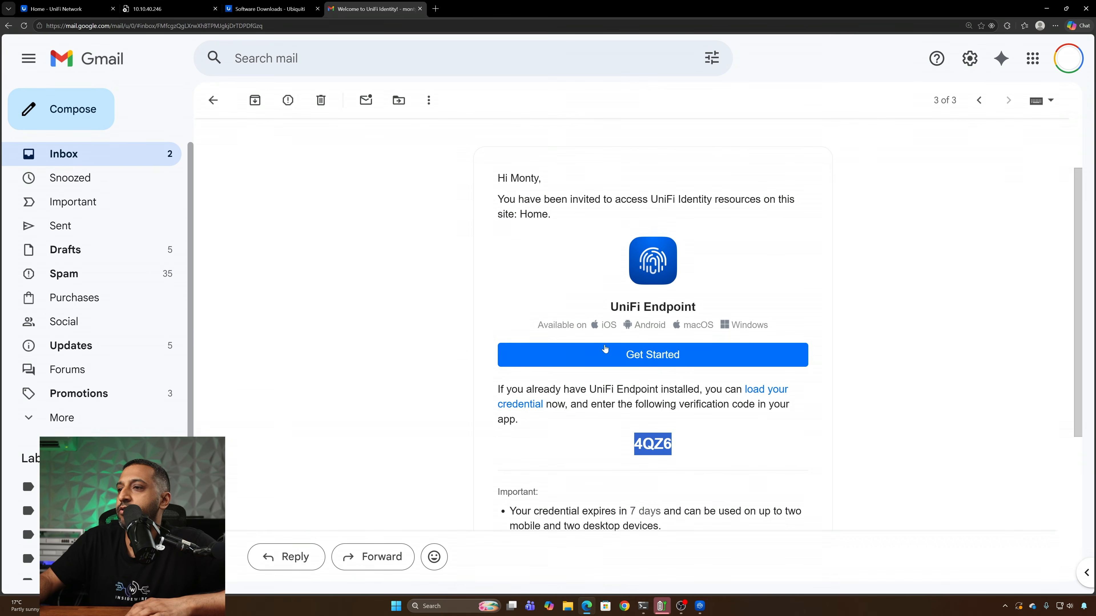
{"action": "left_click", "coordinate": [637, 360]}
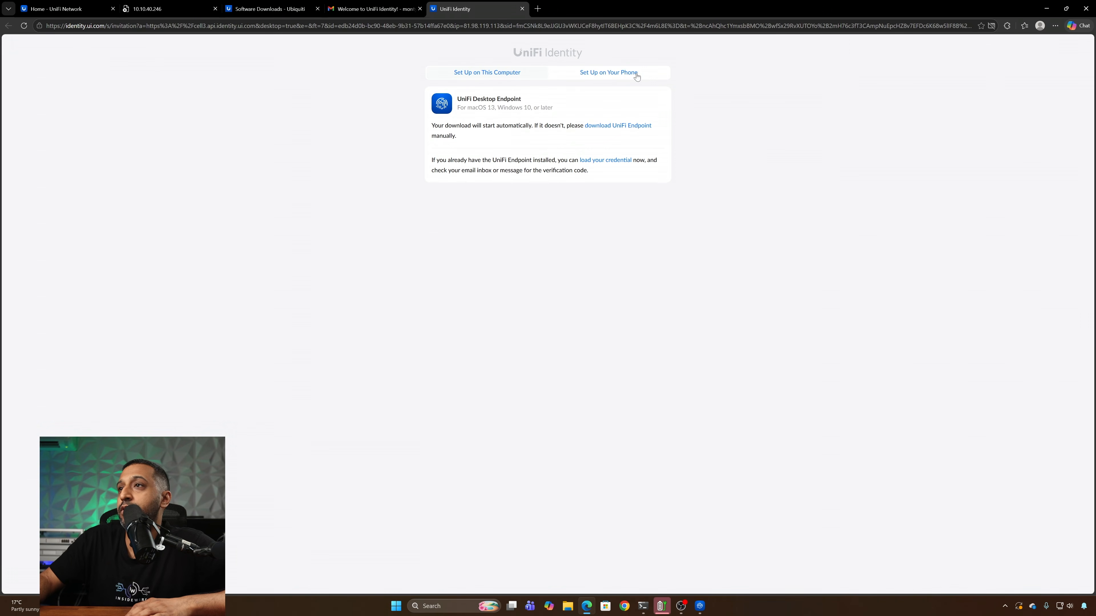
{"action": "left_click", "coordinate": [596, 161]}
{"action": "left_click", "coordinate": [534, 80]}
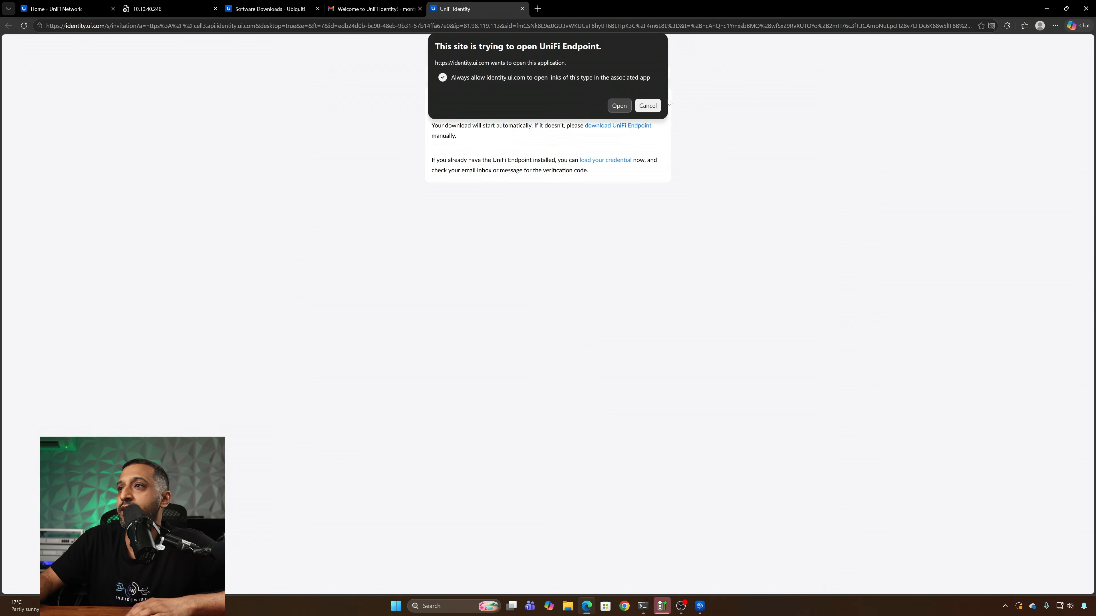
{"action": "left_click", "coordinate": [619, 105]}
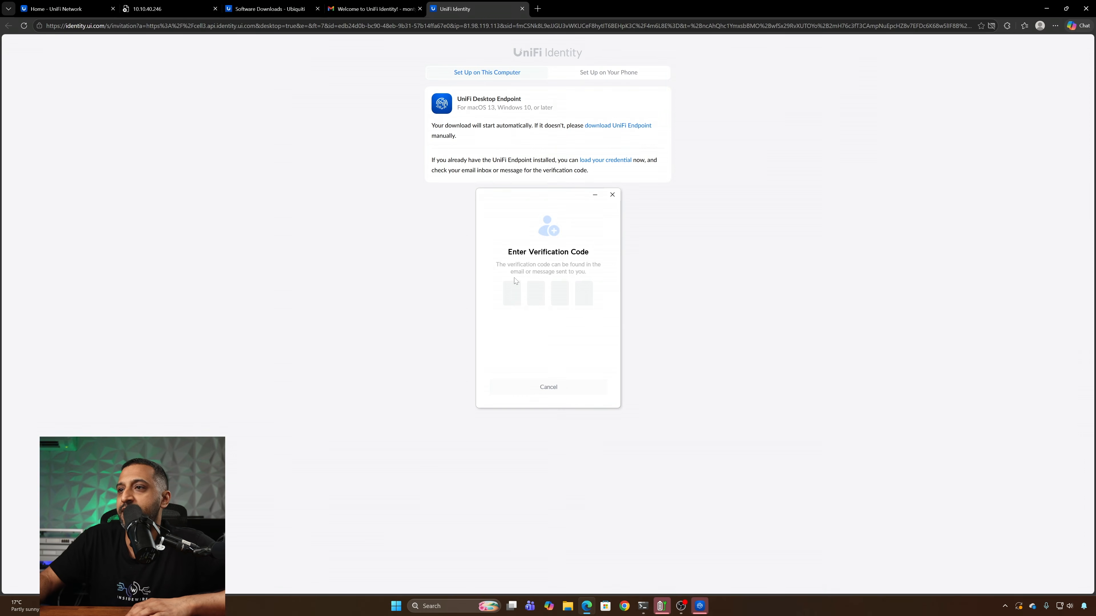
Step: Bring up the UniFi Endpoint app running in the background
{"action": "left_click", "coordinate": [1005, 607]}
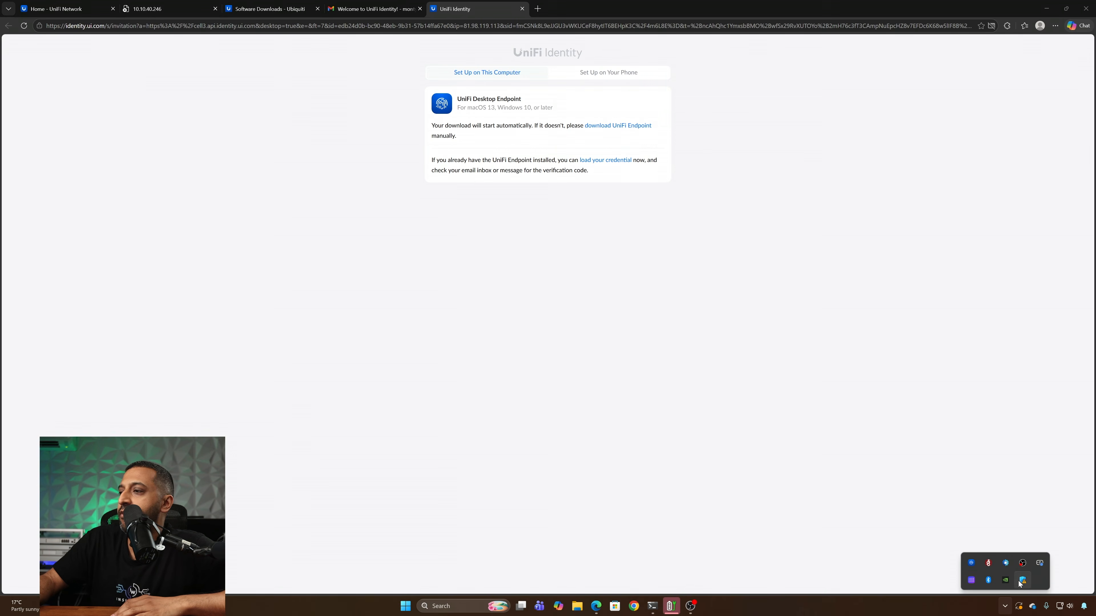
{"action": "left_click", "coordinate": [1041, 565]}
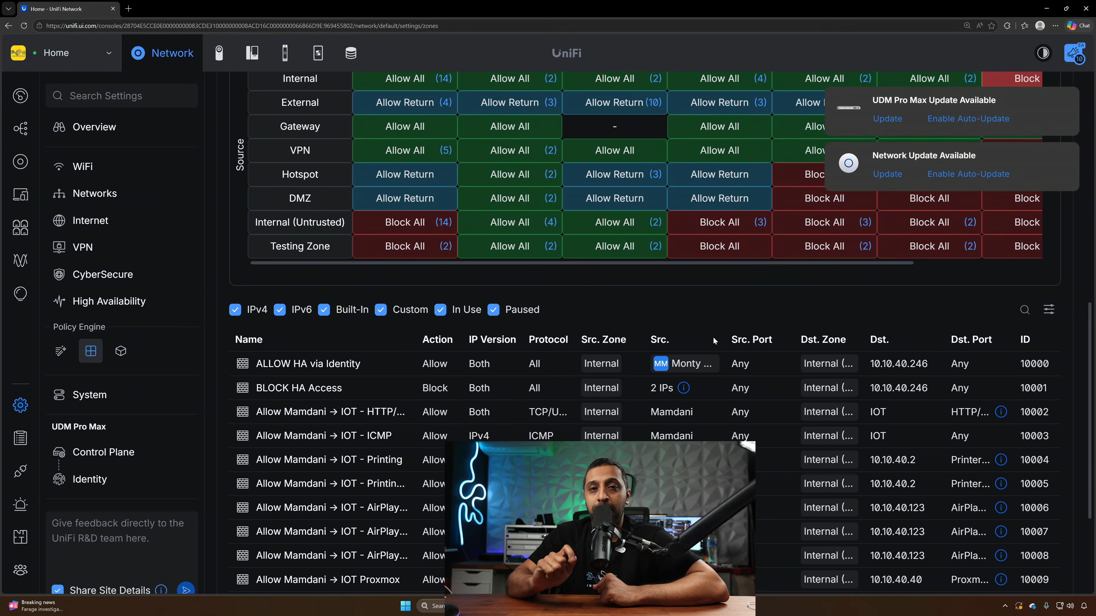
Step: Open the BLOCK HA Access policy and examine its source IP addresses, especially 10.10.10.203
{"action": "left_click", "coordinate": [520, 389]}
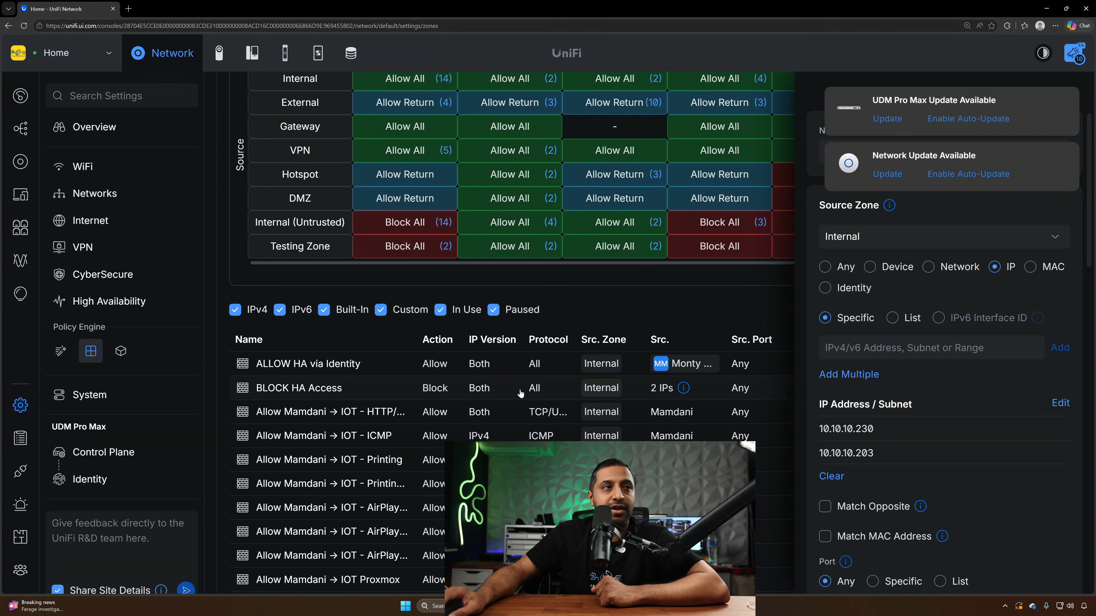
{"action": "scroll", "coordinate": [866, 418], "scroll_direction": "down", "scroll_amount": 1}
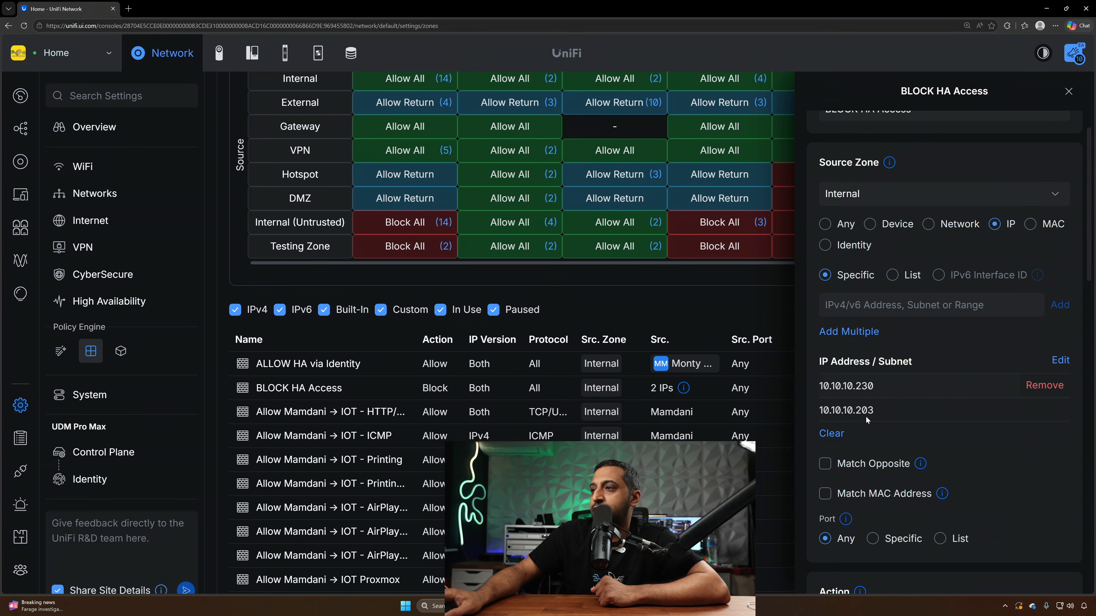
{"action": "left_click_drag", "start_coordinate": [821, 414], "coordinate": [874, 414]}
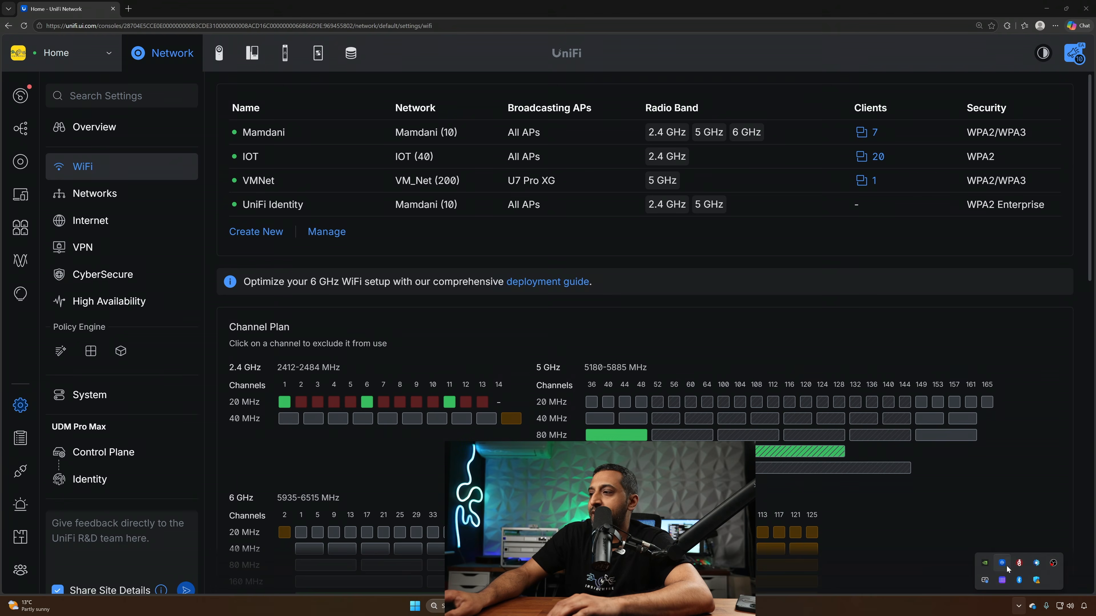
Step: Open UniFi Endpoint and connect the computer to the UniFi Identity WiFi
{"action": "left_click", "coordinate": [1007, 567]}
{"action": "left_click", "coordinate": [1035, 514]}
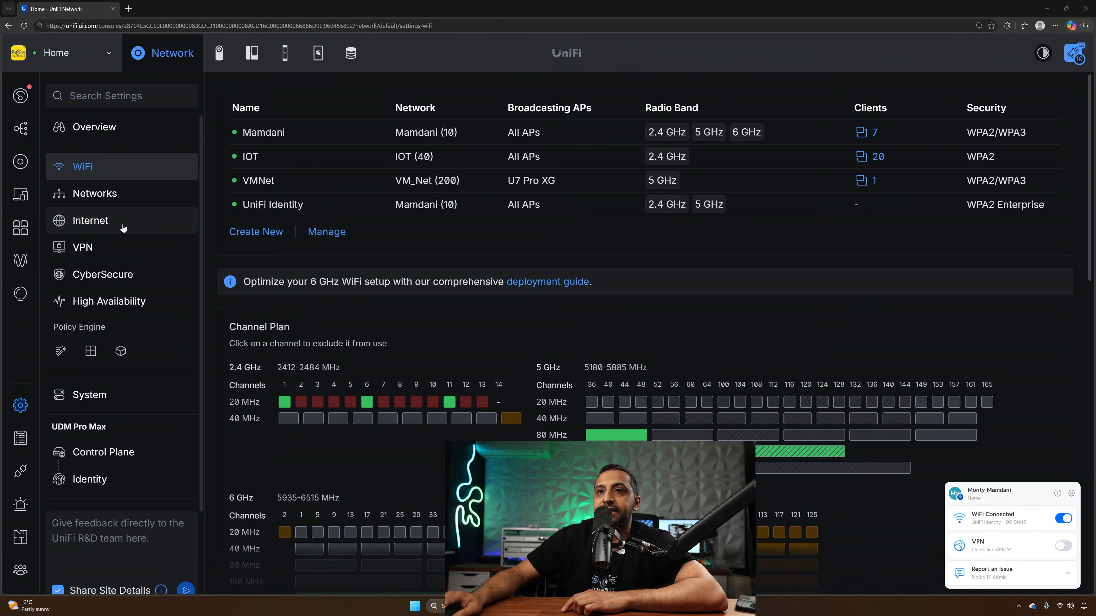
Step: Examine the UniFi Identity WiFi laptop in the client list, checking its connection details, IP address and 802.1X identity
{"action": "left_click", "coordinate": [21, 194]}
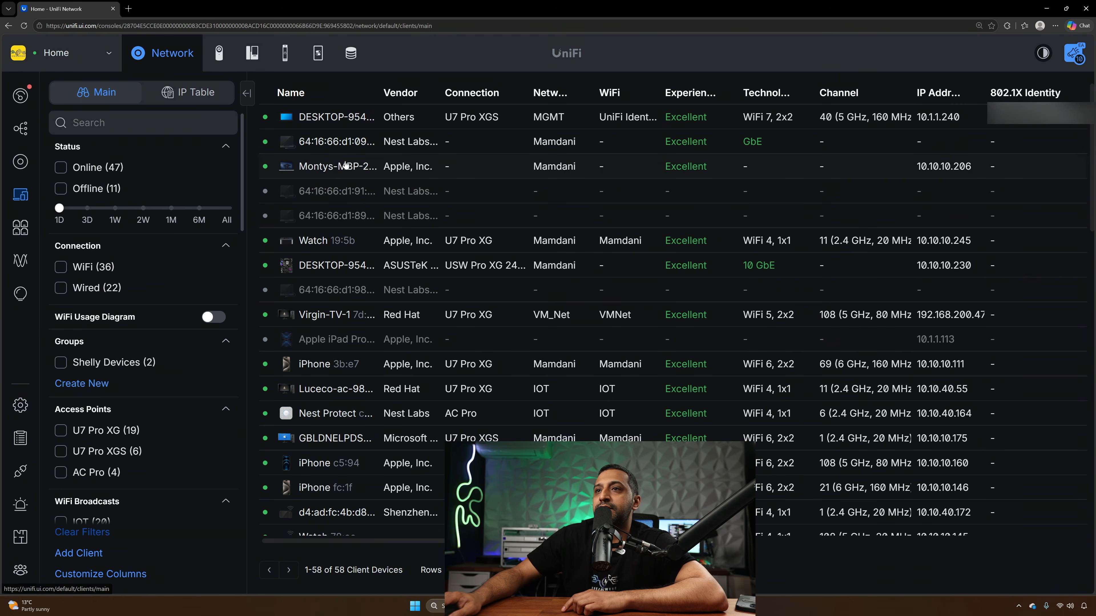
{"action": "left_click", "coordinate": [414, 127]}
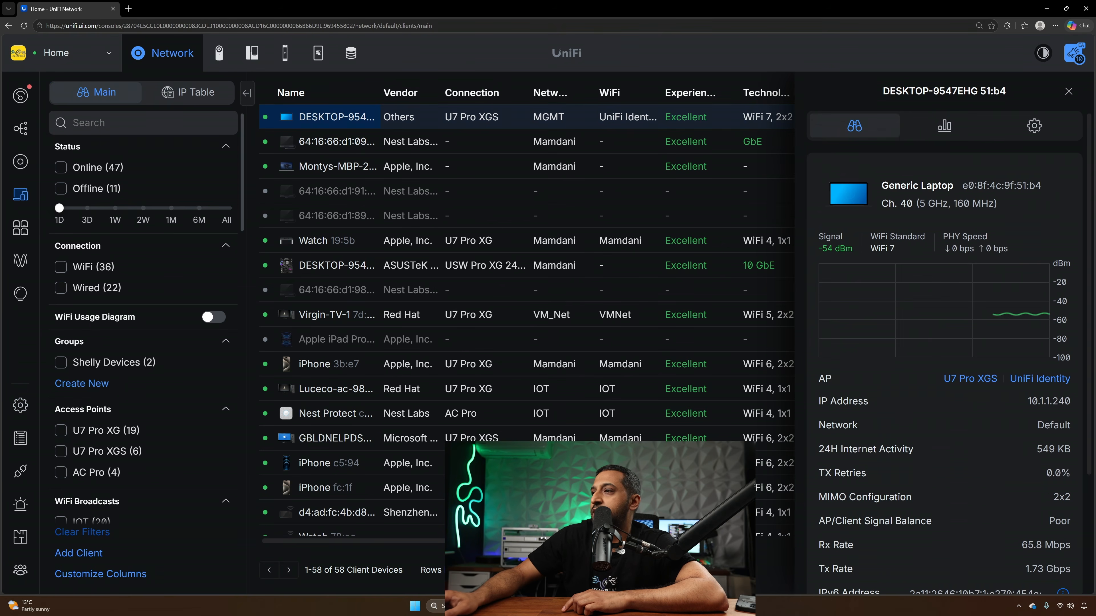
{"action": "scroll", "coordinate": [945, 368], "scroll_direction": "down", "scroll_amount": 6}
{"action": "scroll", "coordinate": [945, 172], "scroll_direction": "up", "scroll_amount": 7}
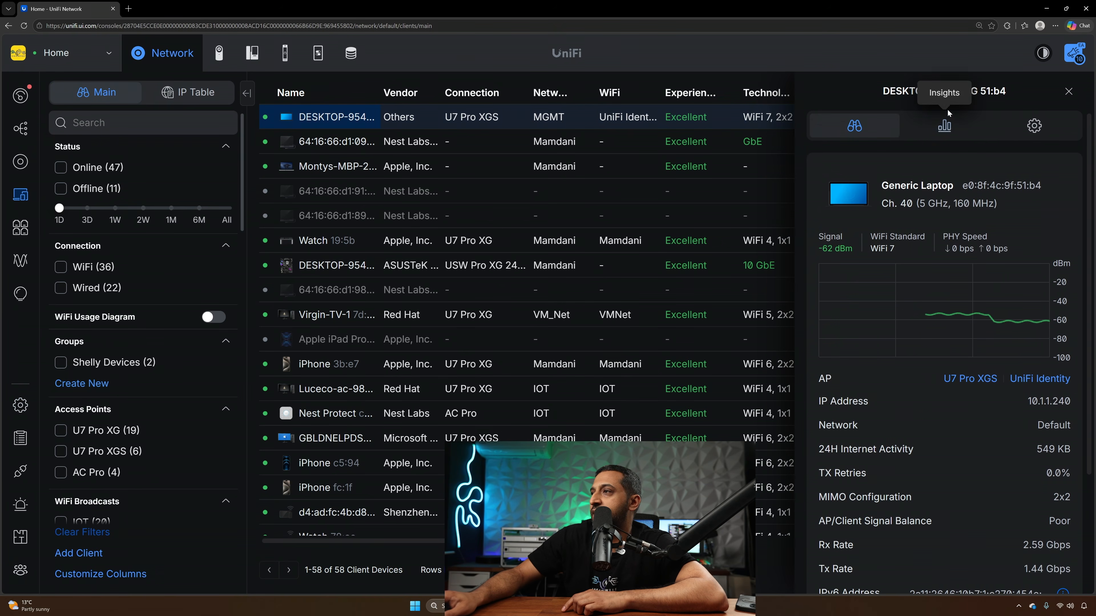
{"action": "left_click", "coordinate": [947, 127]}
{"action": "scroll", "coordinate": [1005, 252], "scroll_direction": "up", "scroll_amount": 1}
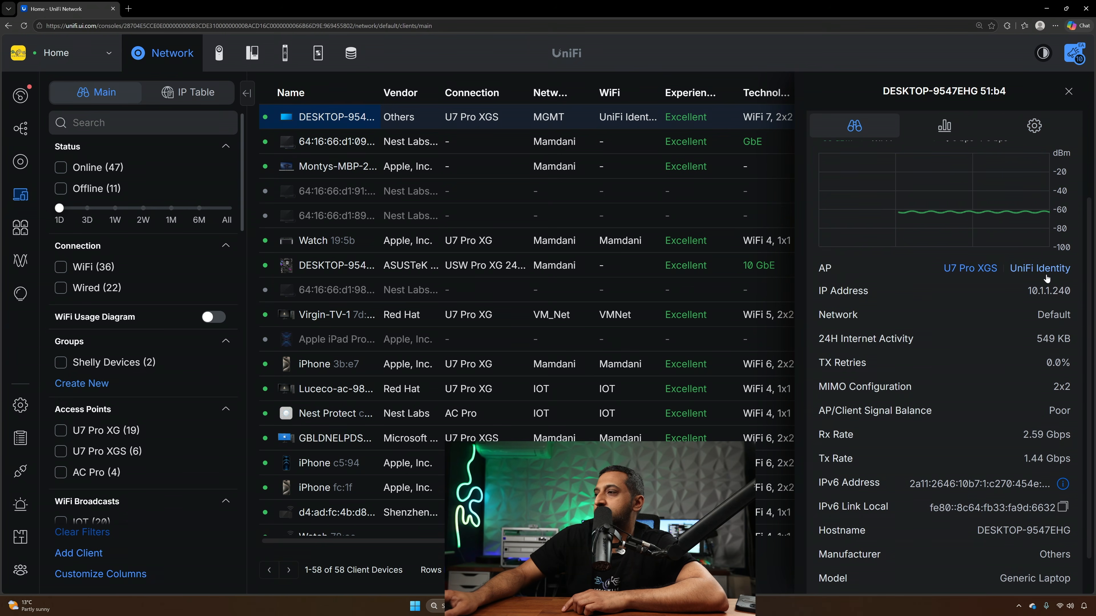
{"action": "left_click", "coordinate": [1068, 91]}
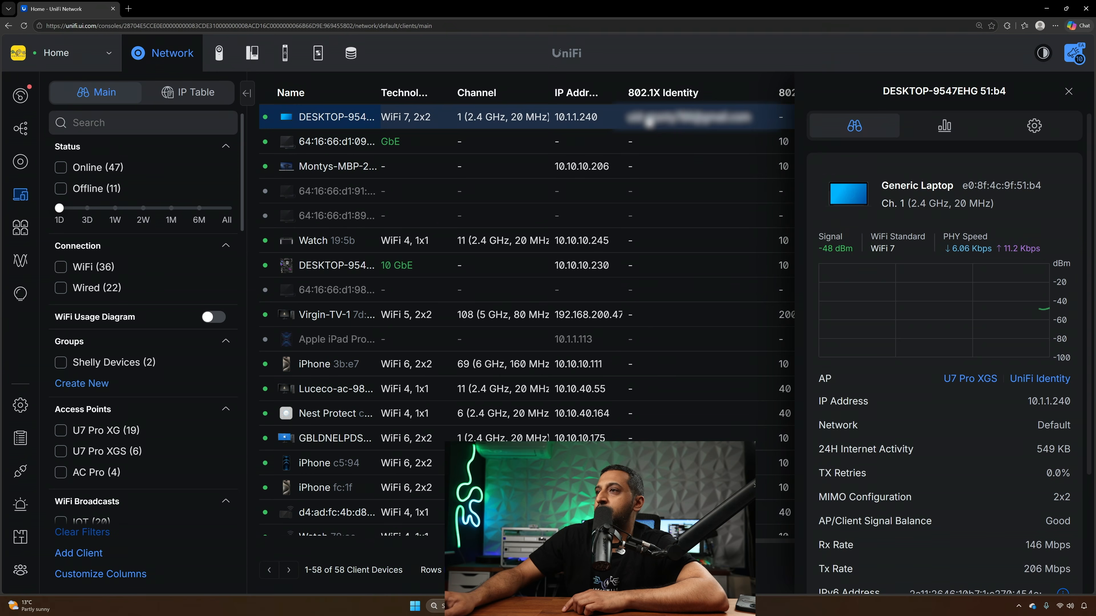
{"action": "left_click", "coordinate": [1069, 93]}
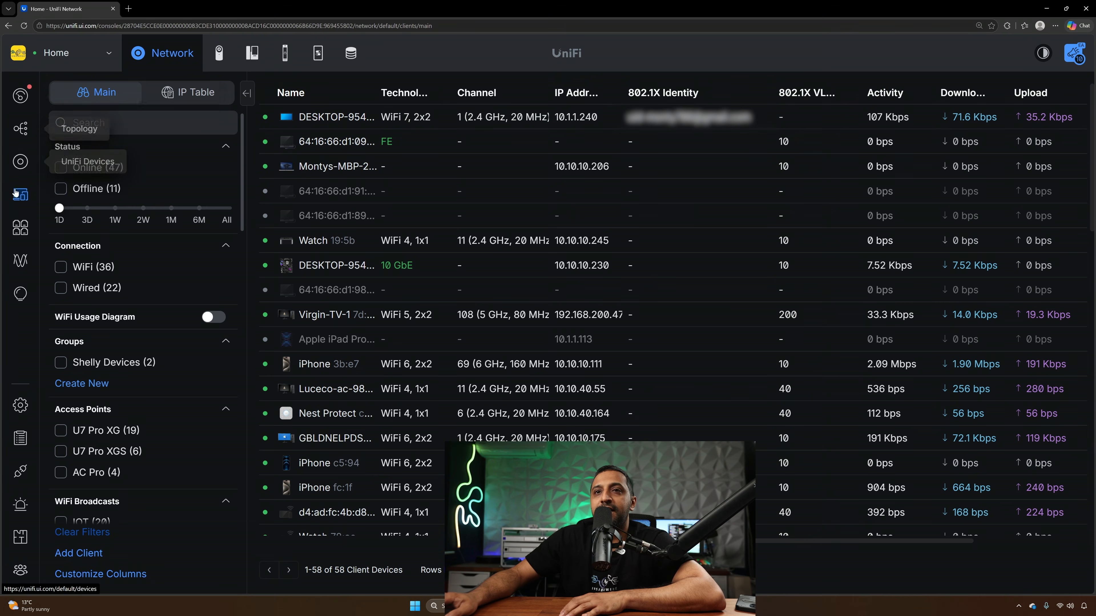
Step: Return to the zone-based firewall policies and show those from Internal to Internal (Untrusted)
{"action": "left_click", "coordinate": [20, 406]}
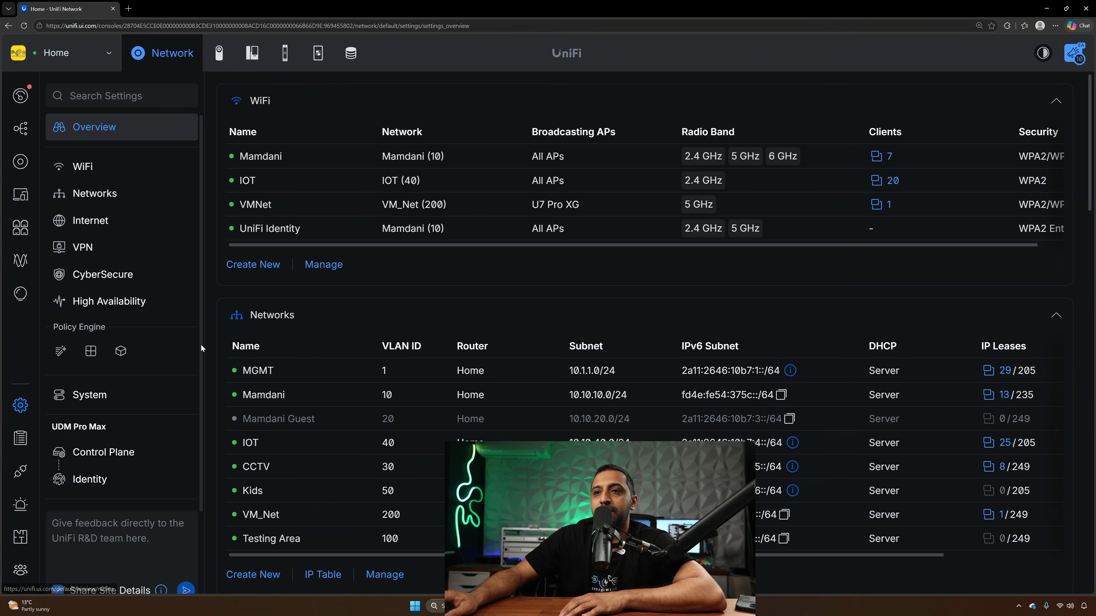
{"action": "left_click", "coordinate": [91, 351]}
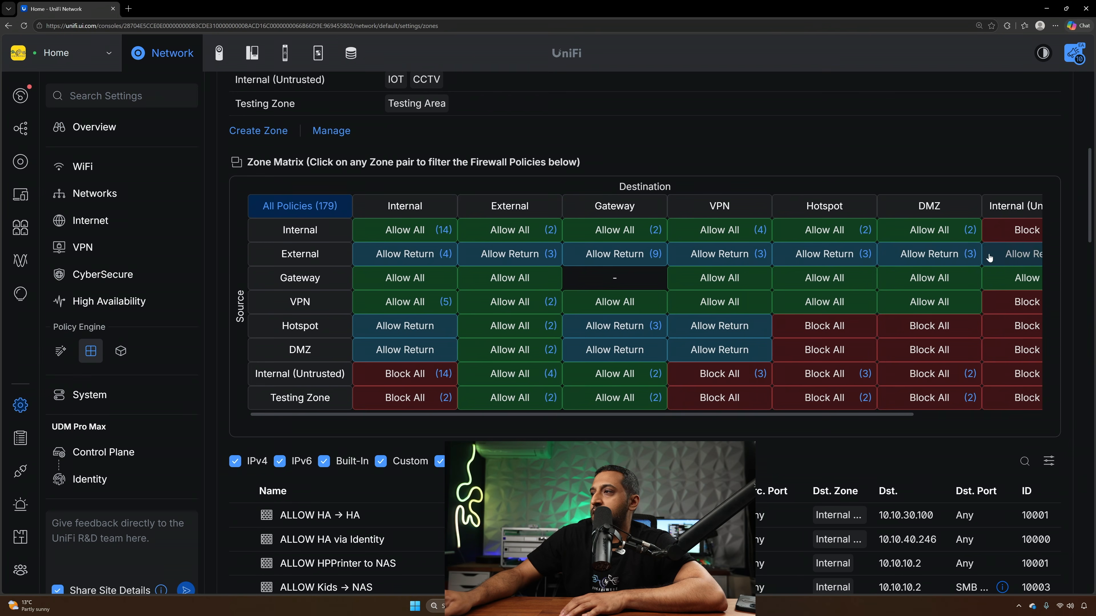
{"action": "scroll", "coordinate": [255, 586], "scroll_direction": "down", "scroll_amount": 2}
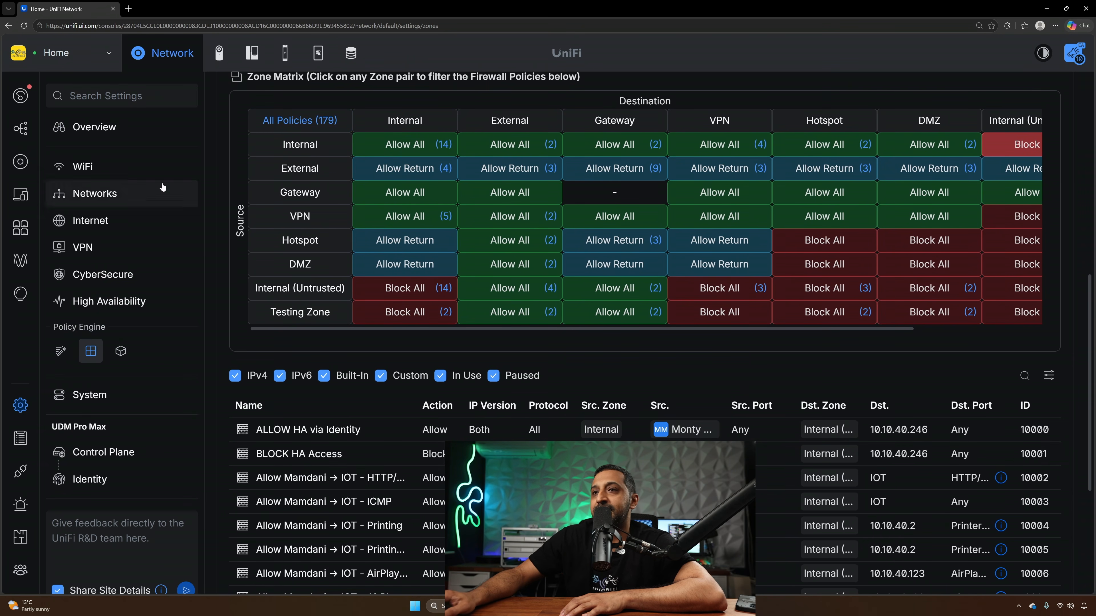
Step: Open Home Assistant at 10.10.40.246:8123 in a new browser tab to test access, and close the tab
{"action": "left_click", "coordinate": [129, 9]}
{"action": "type", "text": "10.10.40.246:8123"}
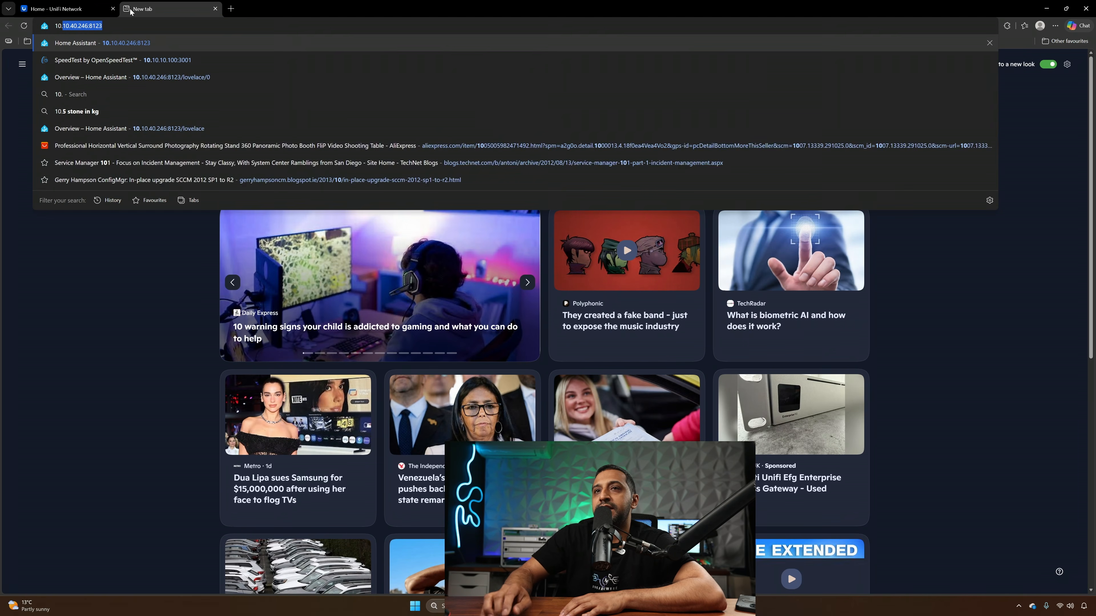
{"action": "key", "text": "Return"}
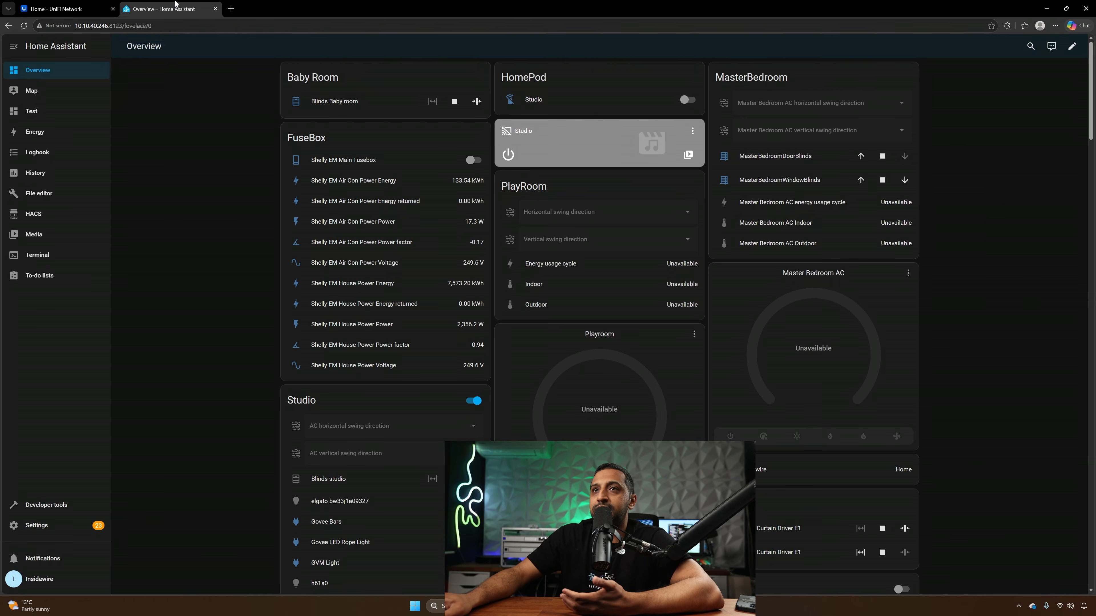
{"action": "left_click", "coordinate": [215, 8]}
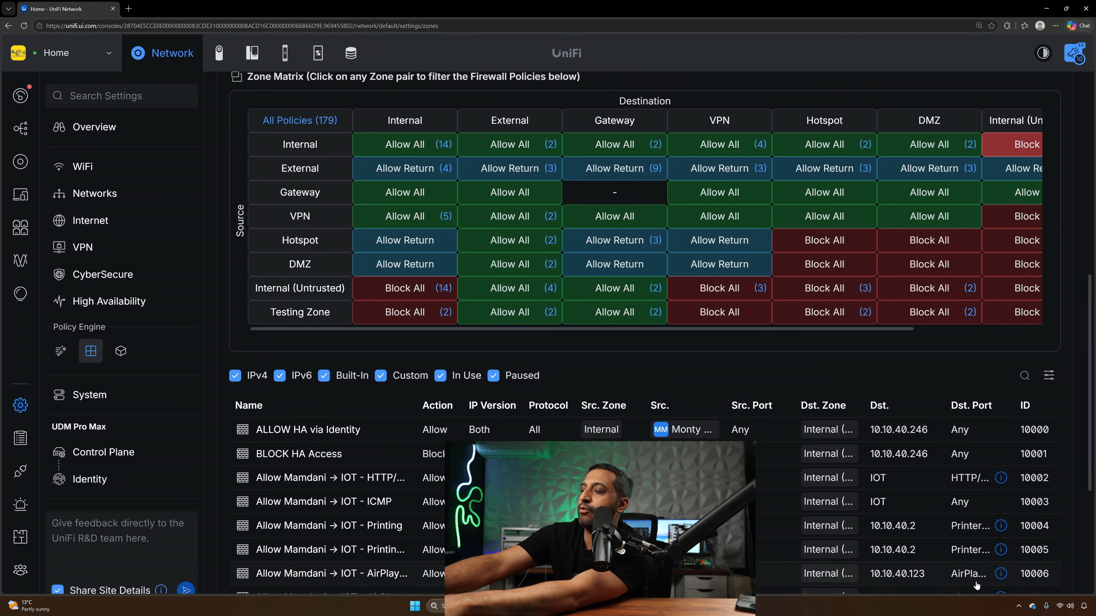
Step: Open UniFi Endpoint and disconnect the computer from the UniFi Identity WiFi
{"action": "left_click", "coordinate": [1018, 606]}
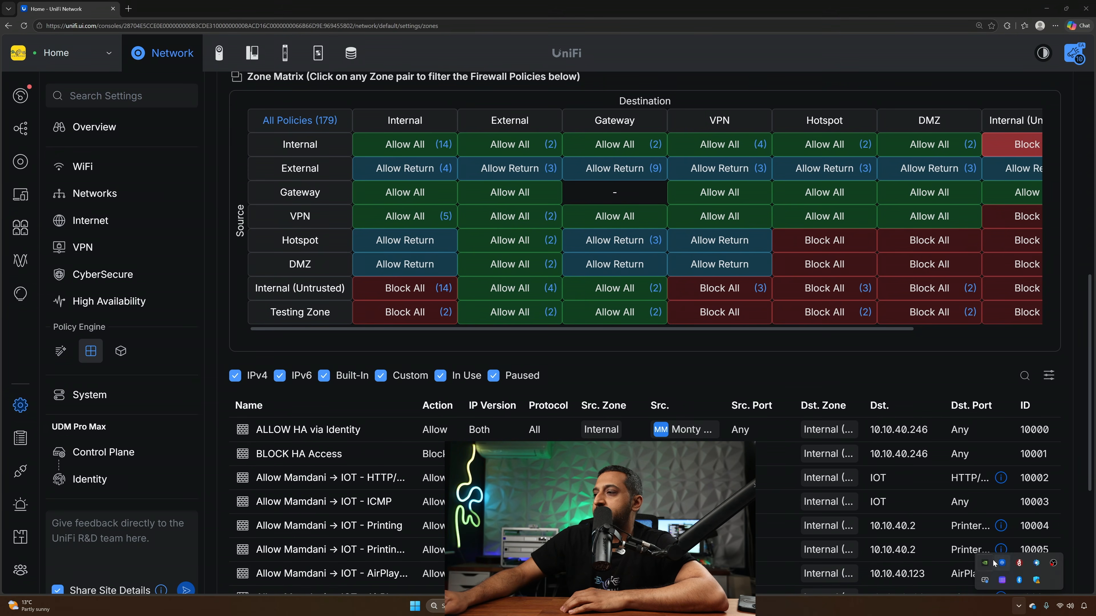
{"action": "left_click", "coordinate": [1001, 563]}
{"action": "left_click", "coordinate": [1061, 521]}
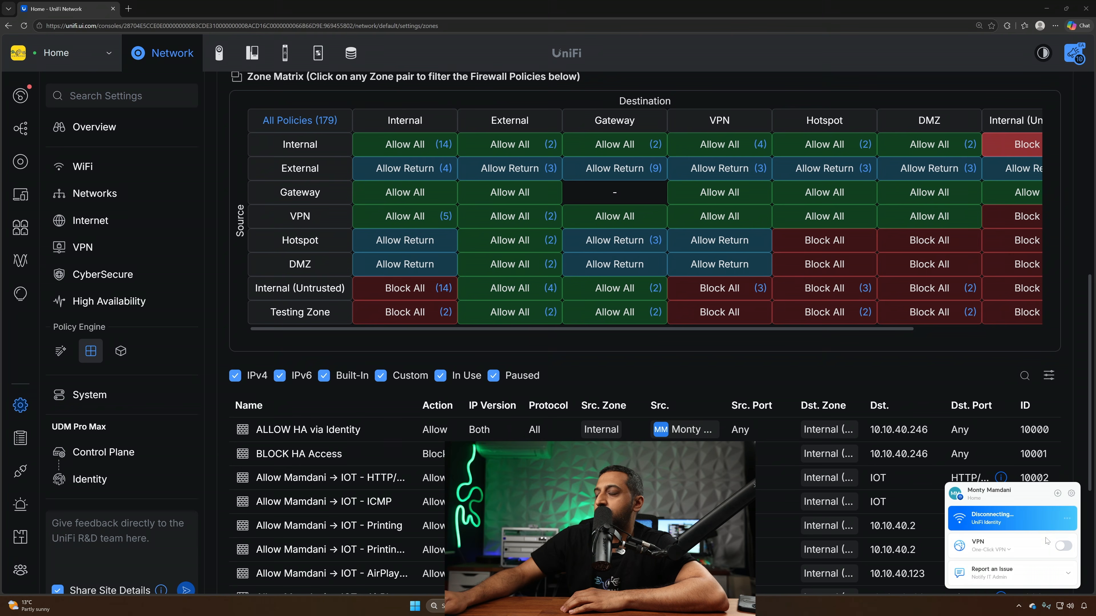
Step: Test access to Home Assistant without the identity connection by loading 10.10.40.246:8123 in a new browser tab
{"action": "left_click", "coordinate": [122, 11]}
{"action": "left_click", "coordinate": [123, 10]}
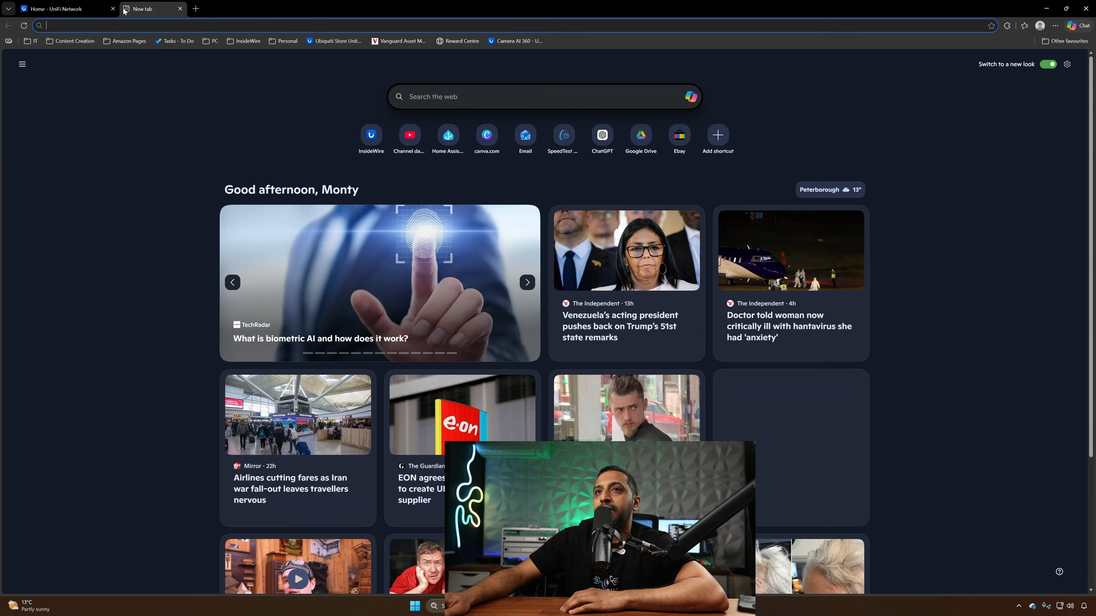
{"action": "type", "text": "10.10.40.246:8123"}
{"action": "key", "text": "Return"}
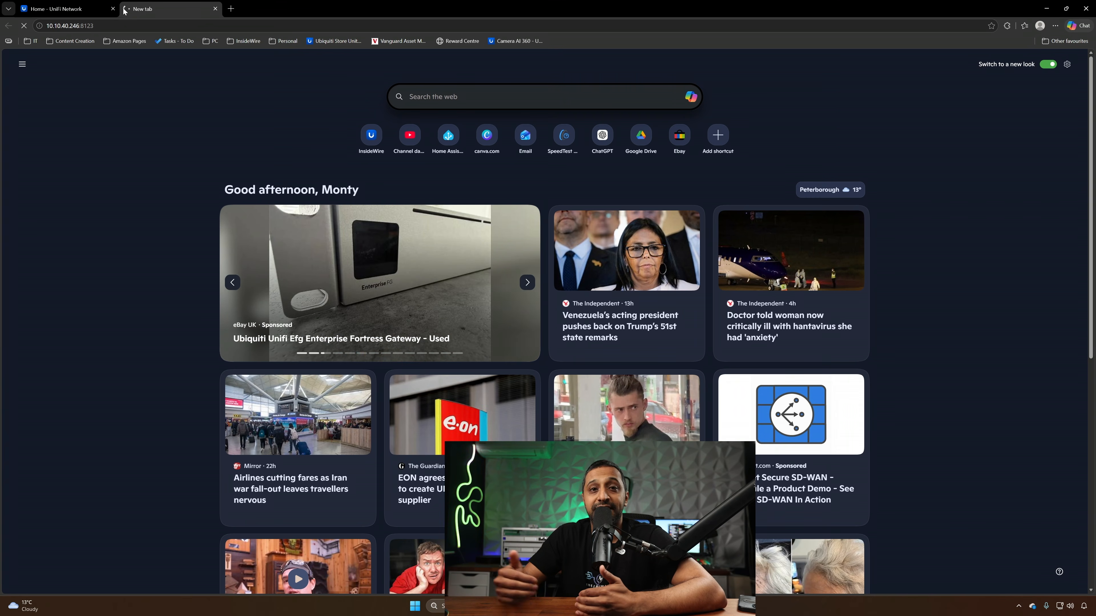
Step: Return to UniFi Network and examine the blocked traffic flows for BLOCK HA Access, and show all flows
{"action": "left_click", "coordinate": [86, 9]}
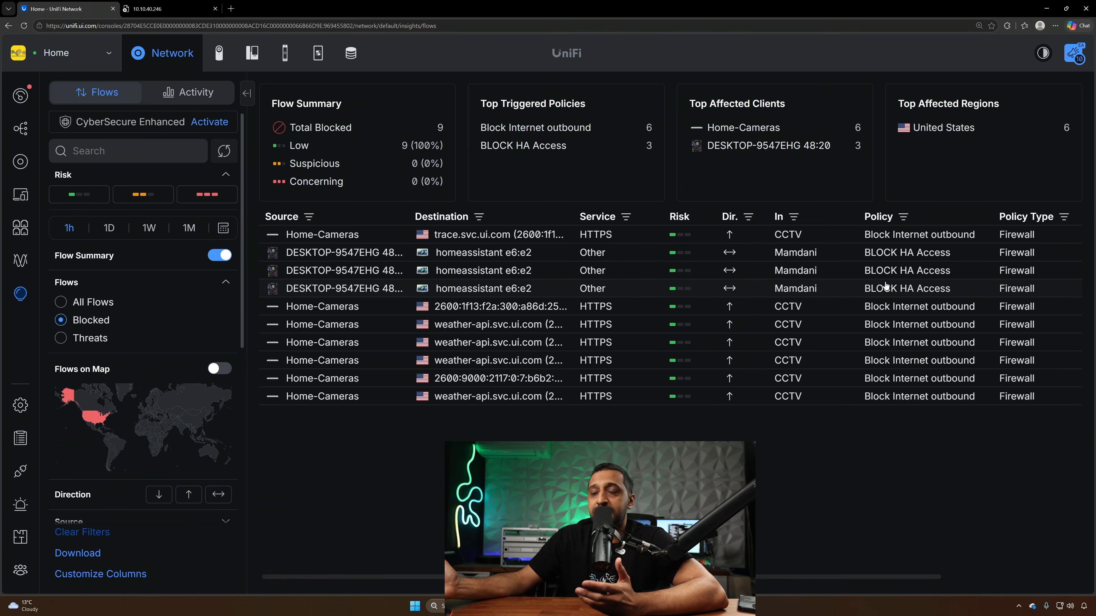
{"action": "left_click", "coordinate": [87, 306]}
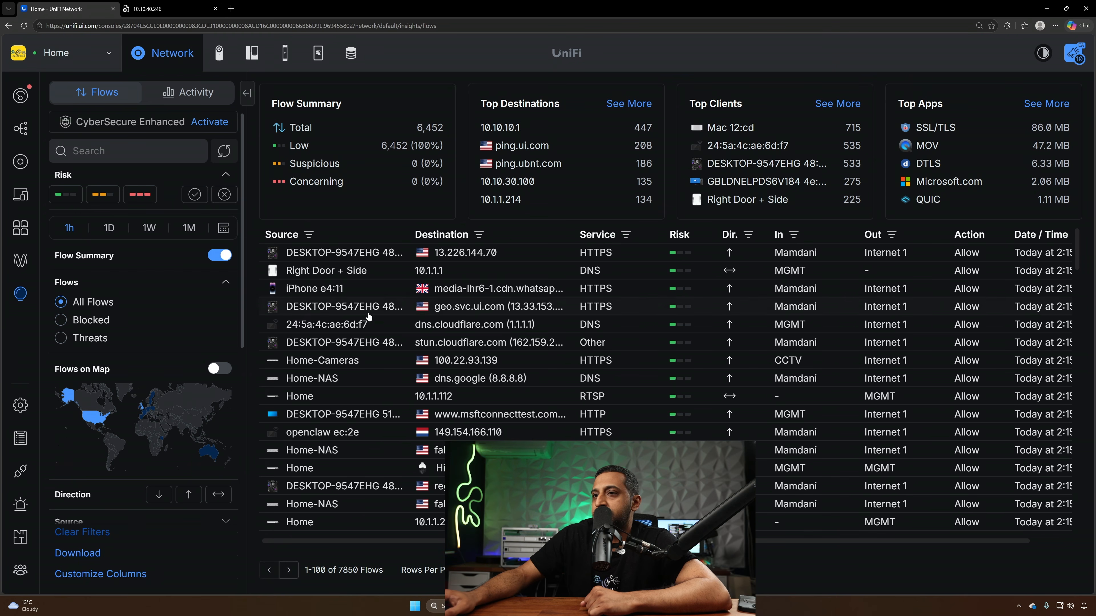
{"action": "scroll", "coordinate": [411, 438], "scroll_direction": "down", "scroll_amount": 7}
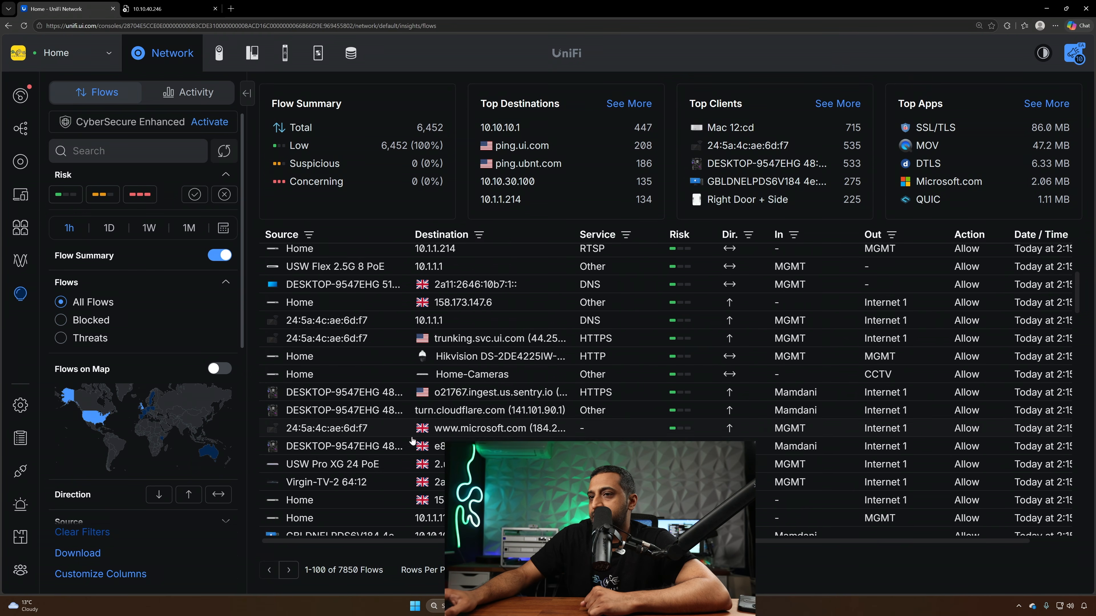
{"action": "scroll", "coordinate": [406, 416], "scroll_direction": "up", "scroll_amount": 5}
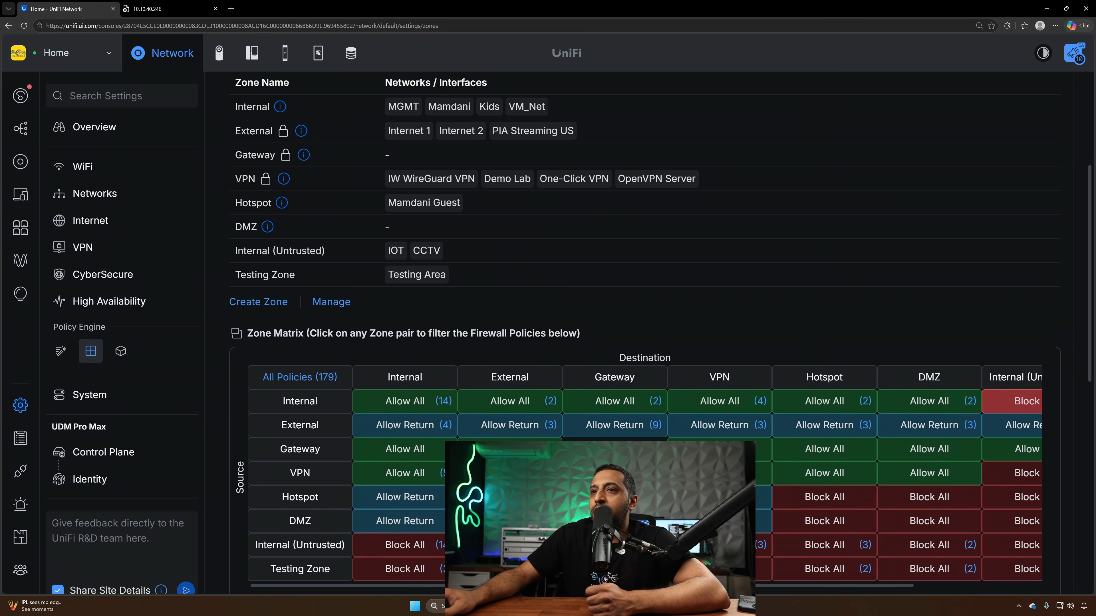
Step: Return to the zone-based firewall policies and open the ALLOW HA via Identity policy
{"action": "scroll", "coordinate": [367, 424], "scroll_direction": "down", "scroll_amount": 5}
{"action": "left_click", "coordinate": [327, 433]}
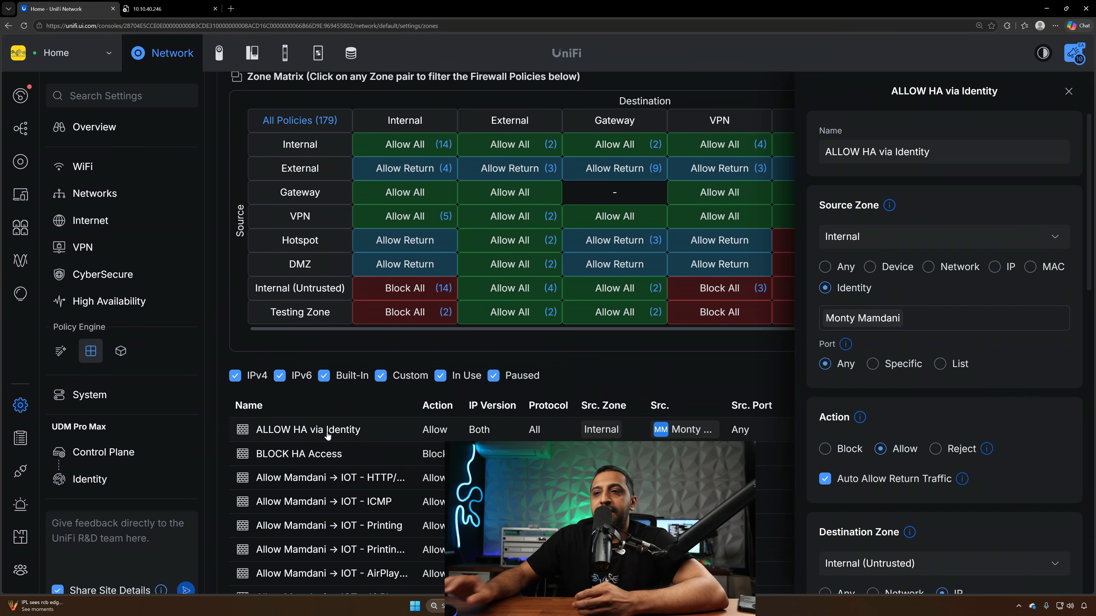